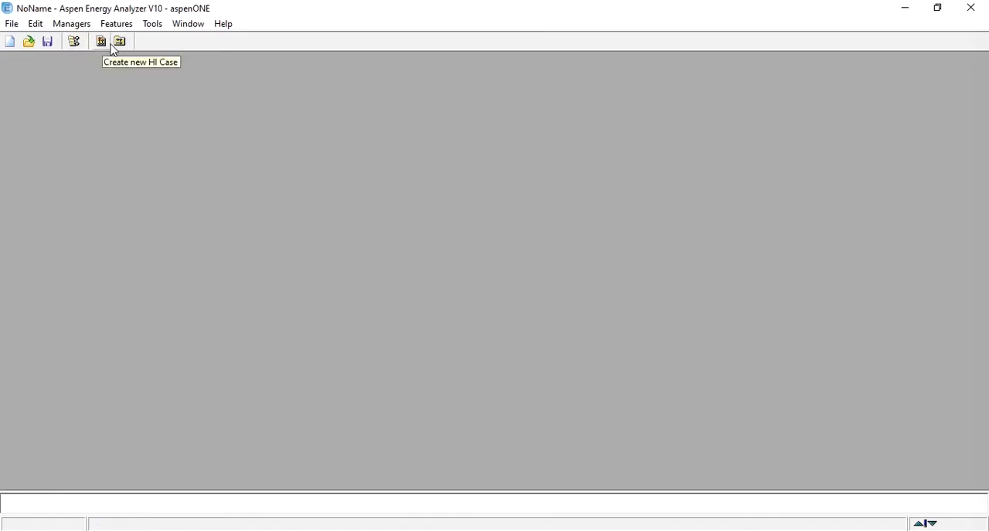
pyautogui.click(74, 42)
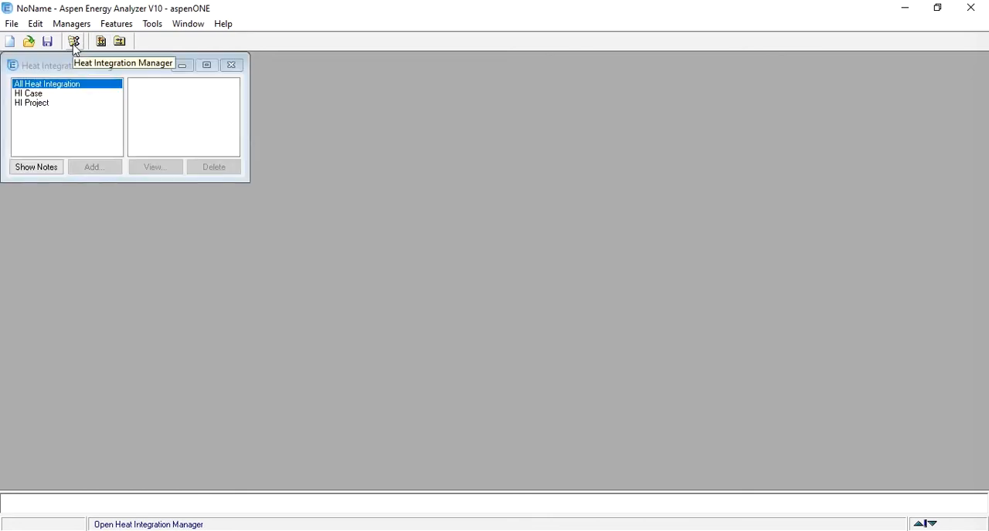
pyautogui.click(38, 94)
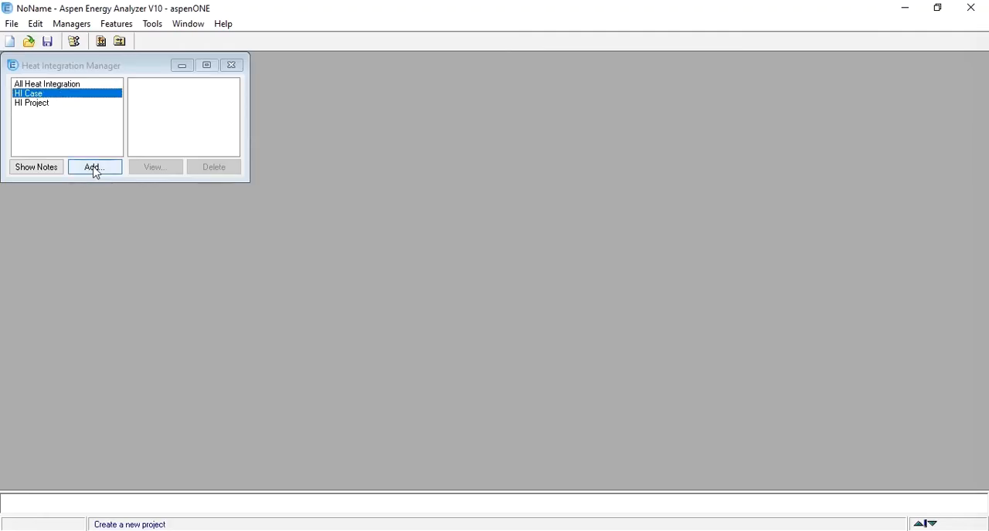
pyautogui.click(231, 66)
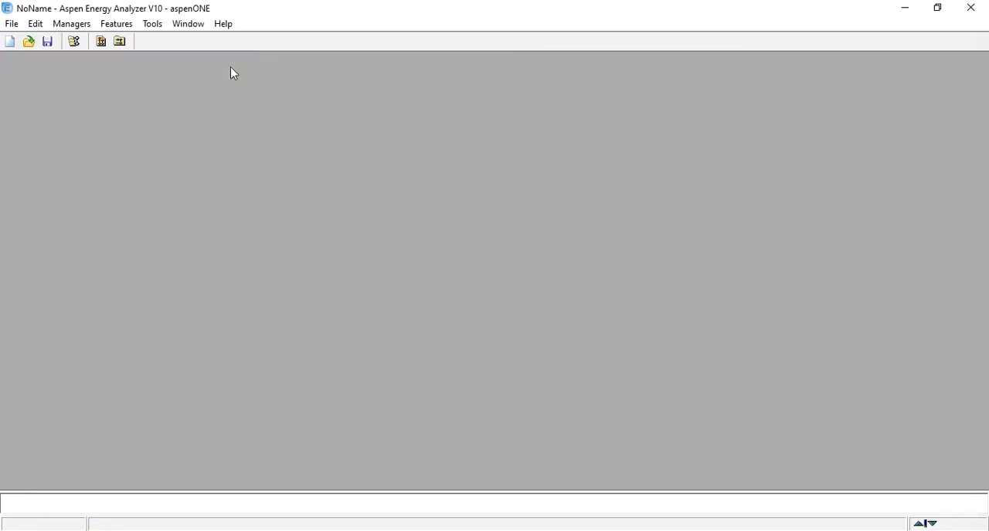
# Create a new HI Case and maximize its window.
pyautogui.click(102, 42)
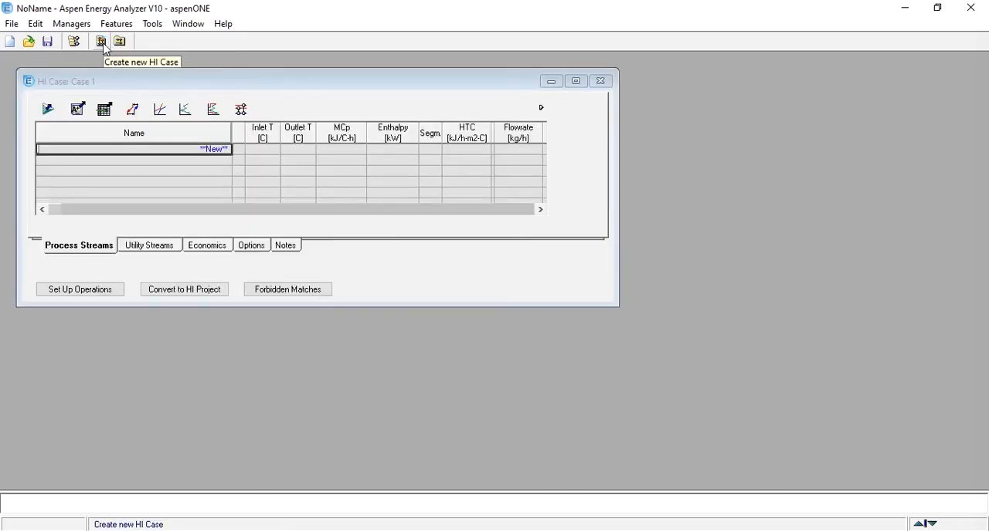
pyautogui.doubleClick(175, 87)
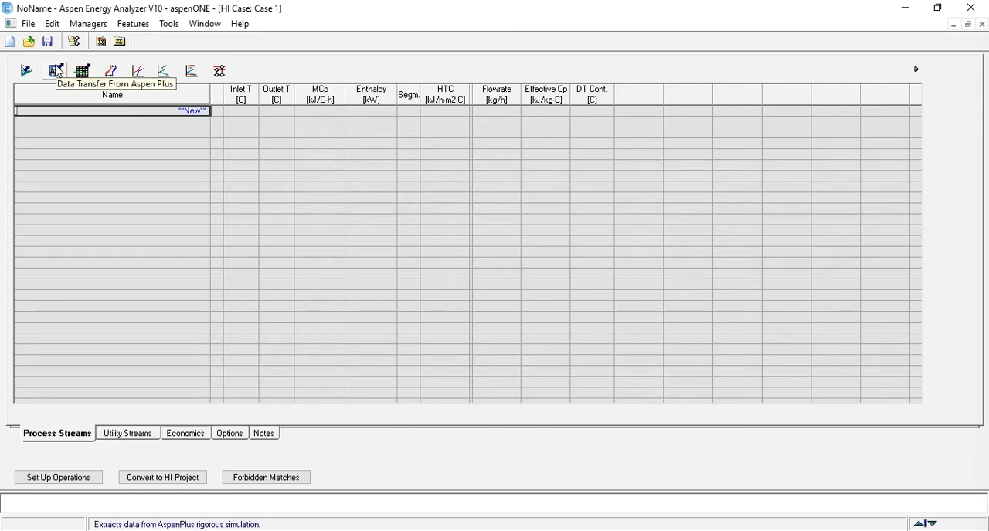
# Examine the case's Targets view, covering the summary, utility targets, range targets and plots/tables, and close it.
pyautogui.click(111, 71)
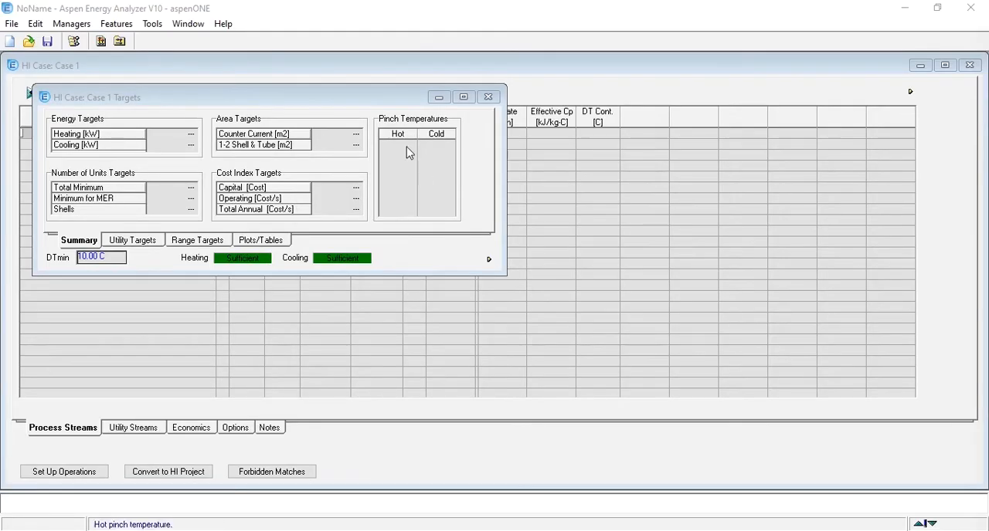
pyautogui.click(137, 245)
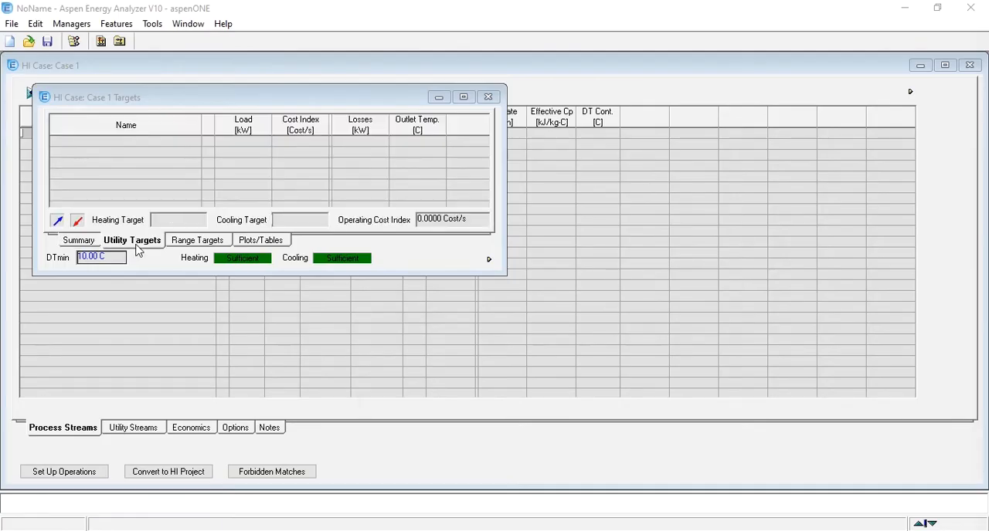
pyautogui.click(216, 245)
pyautogui.click(245, 244)
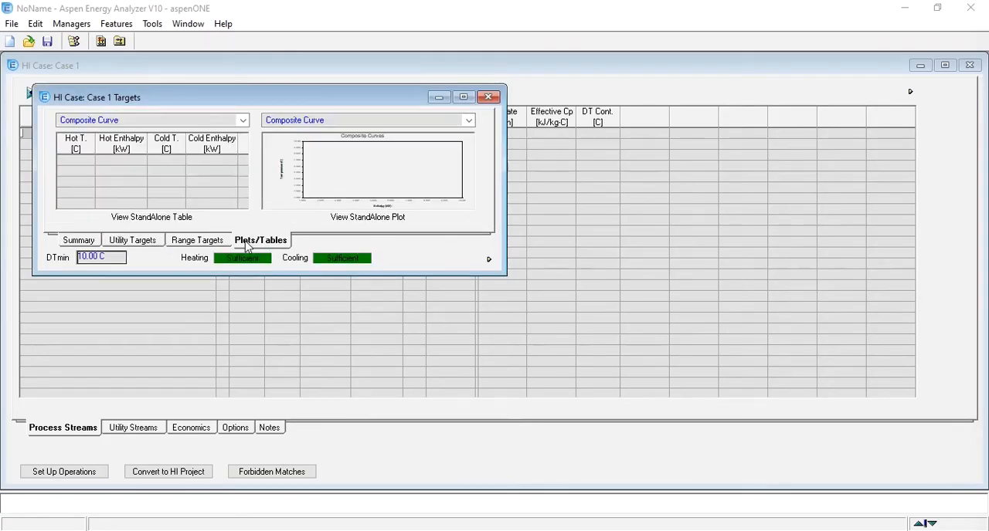
pyautogui.click(81, 246)
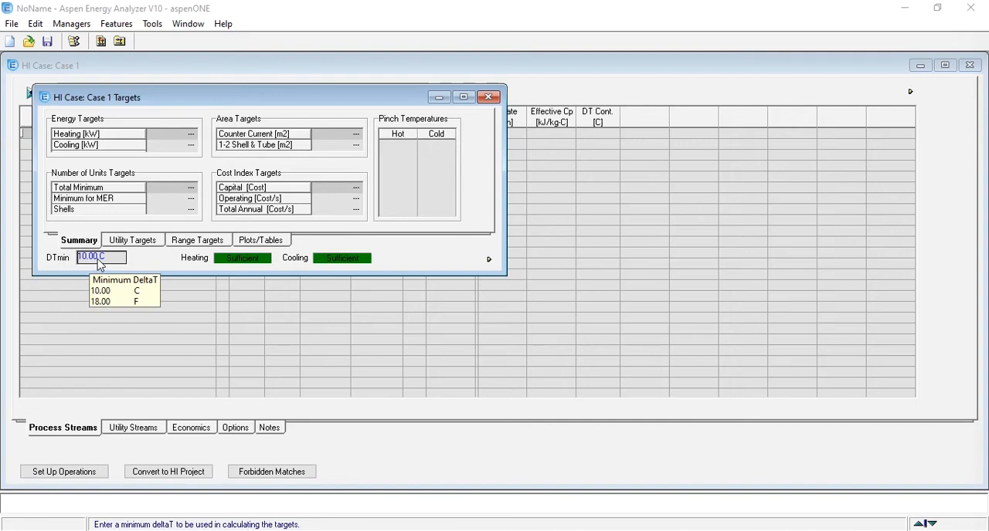
pyautogui.click(488, 97)
# Look at the composite curves, grand composite curve and the next plot view, closing each and maximizing the case window again.
pyautogui.click(146, 97)
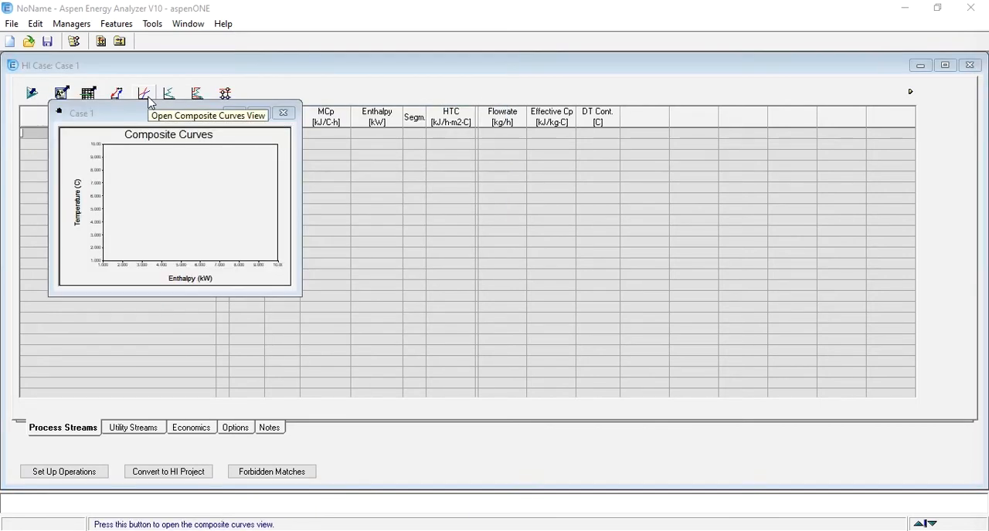
pyautogui.click(283, 114)
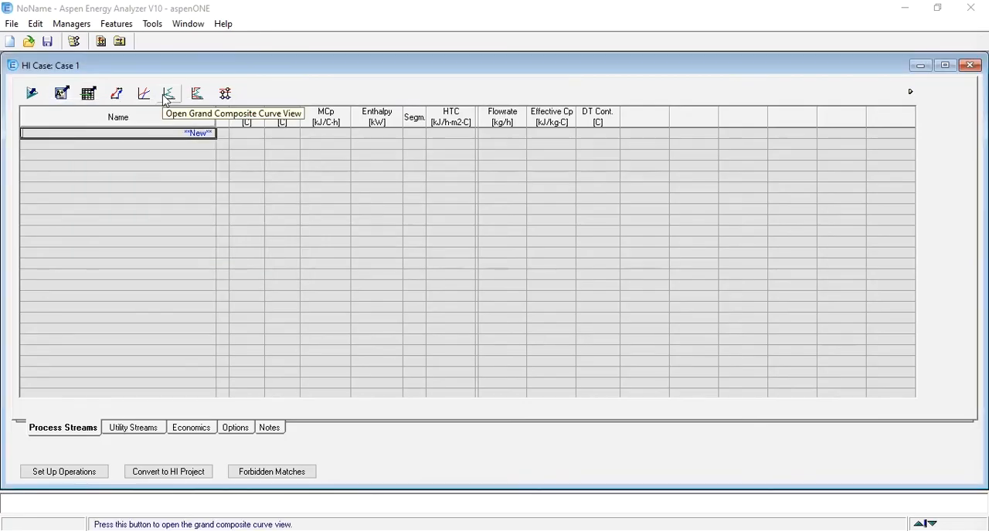
pyautogui.click(168, 93)
pyautogui.click(299, 128)
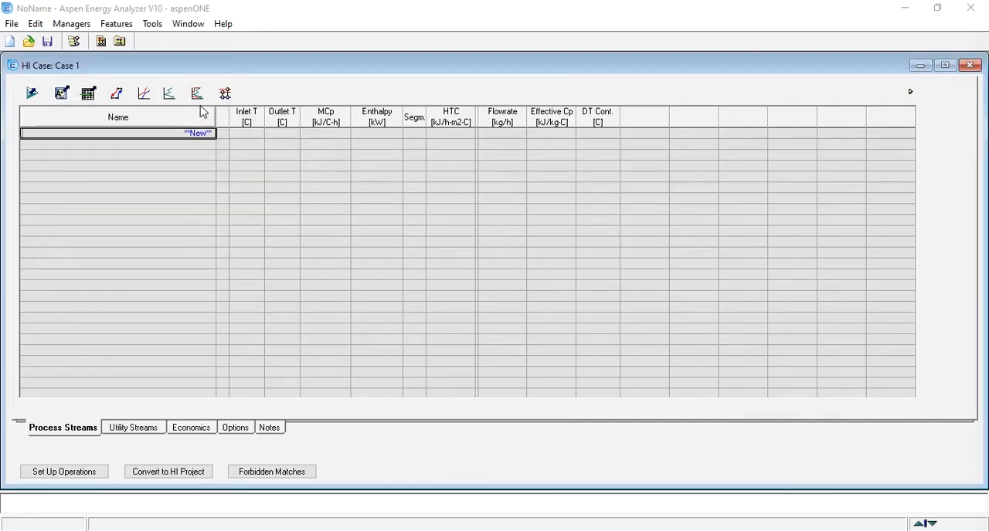
pyautogui.click(197, 94)
pyautogui.click(315, 145)
pyautogui.doubleClick(292, 68)
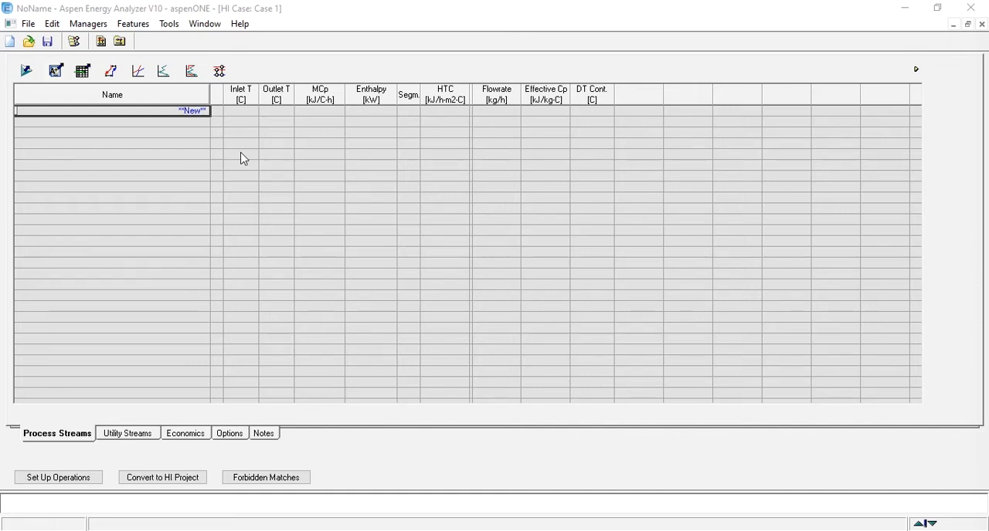
# Add a process stream named 1 to the case.
pyautogui.press('Tab')
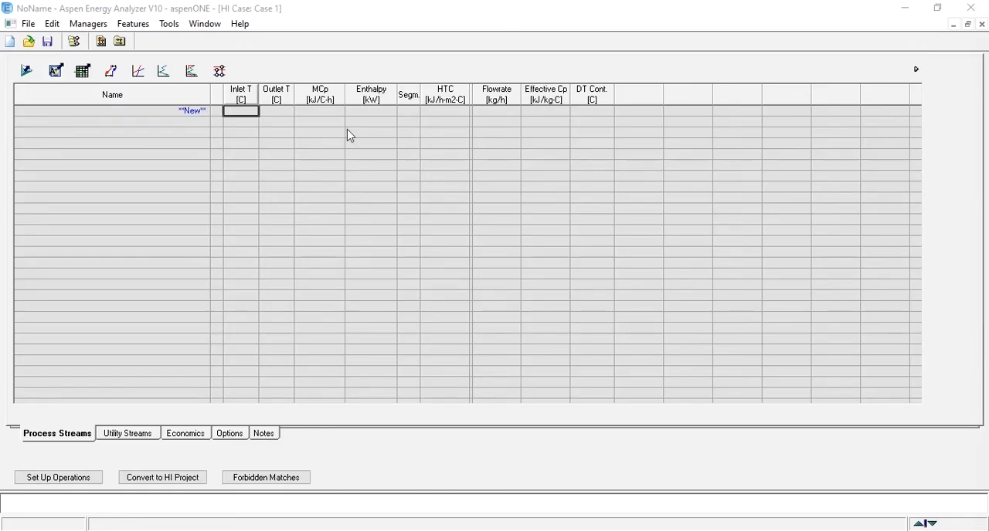
pyautogui.click(194, 114)
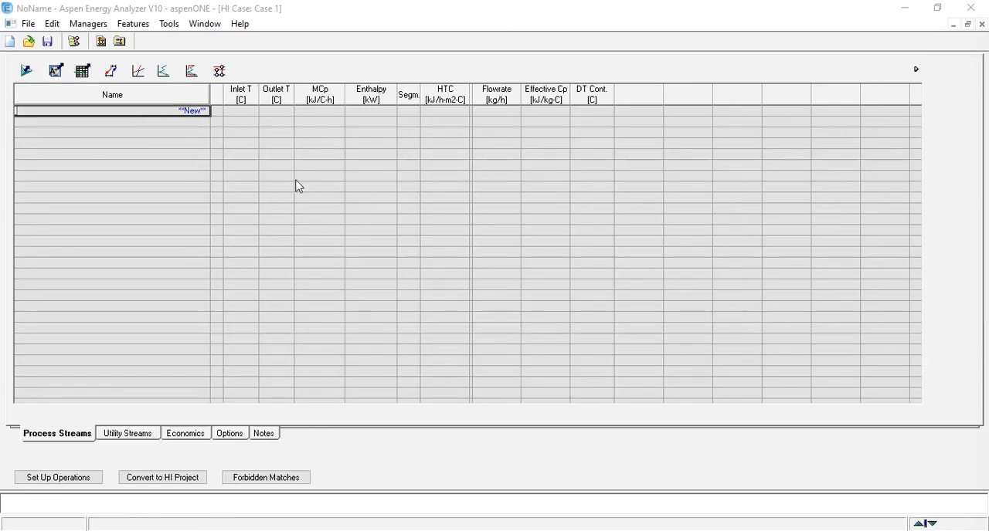
pyautogui.write('1')
pyautogui.press('Return')
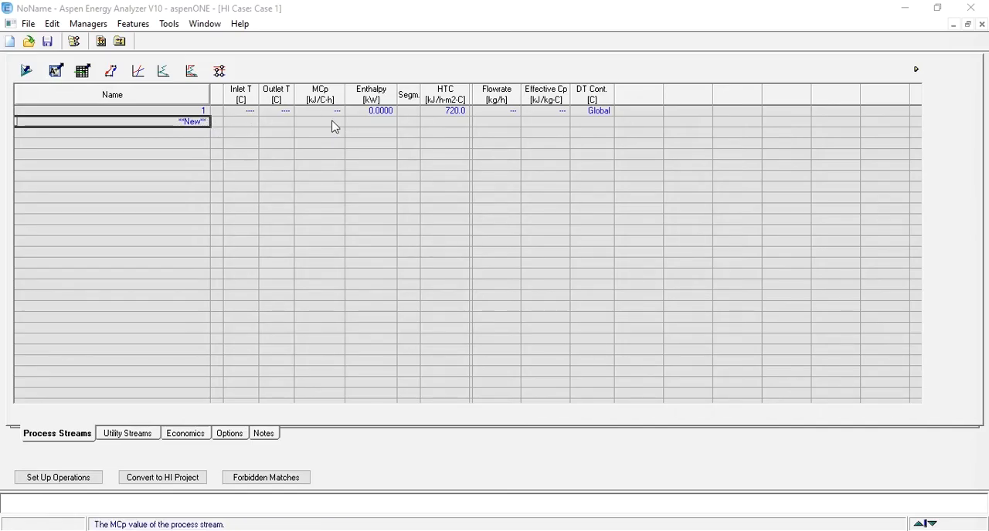
# Set stream 1's inlet temperature to 150 C and its outlet temperature to 50 C.
pyautogui.click(246, 112)
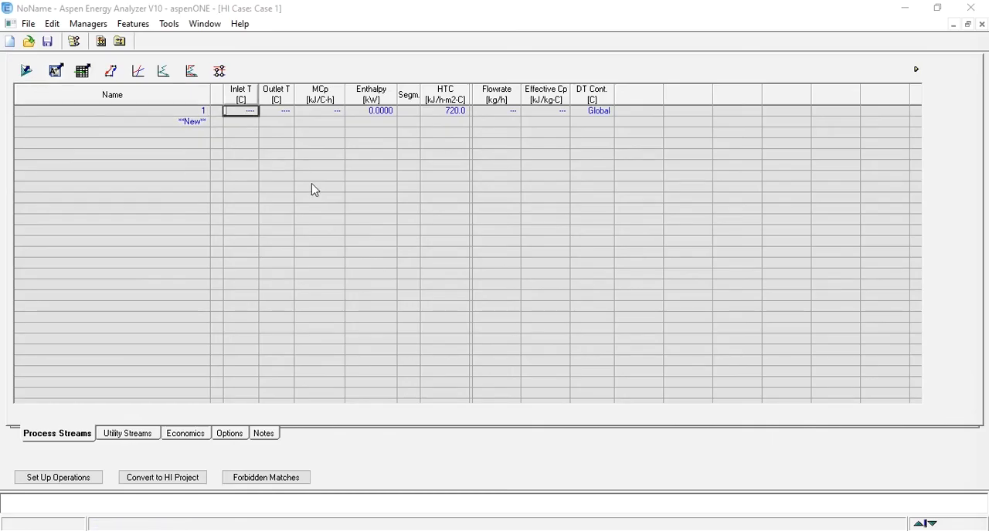
pyautogui.write('150')
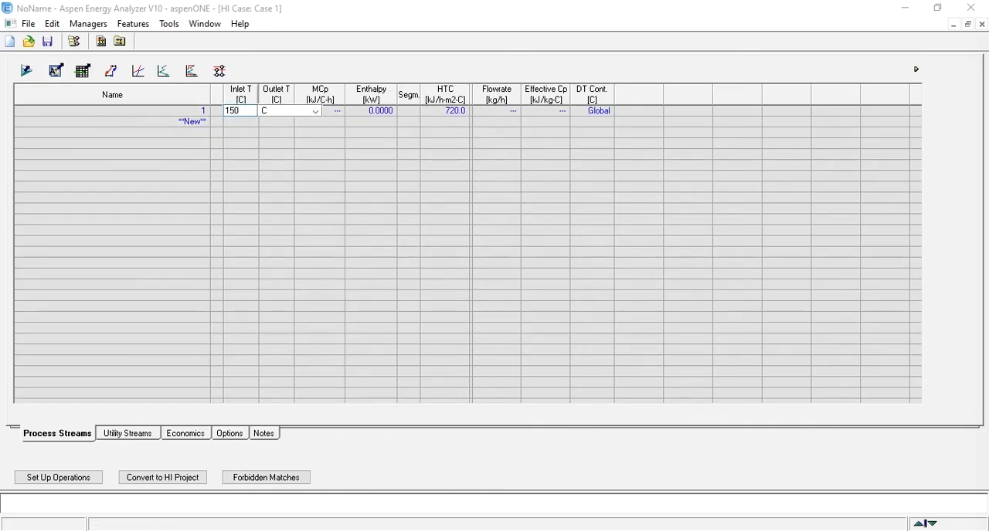
pyautogui.click(315, 111)
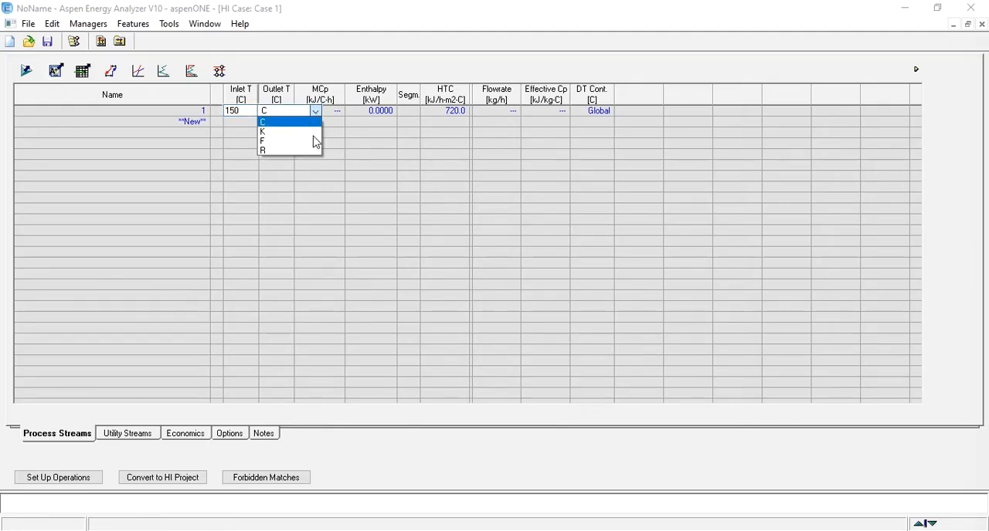
pyautogui.click(315, 123)
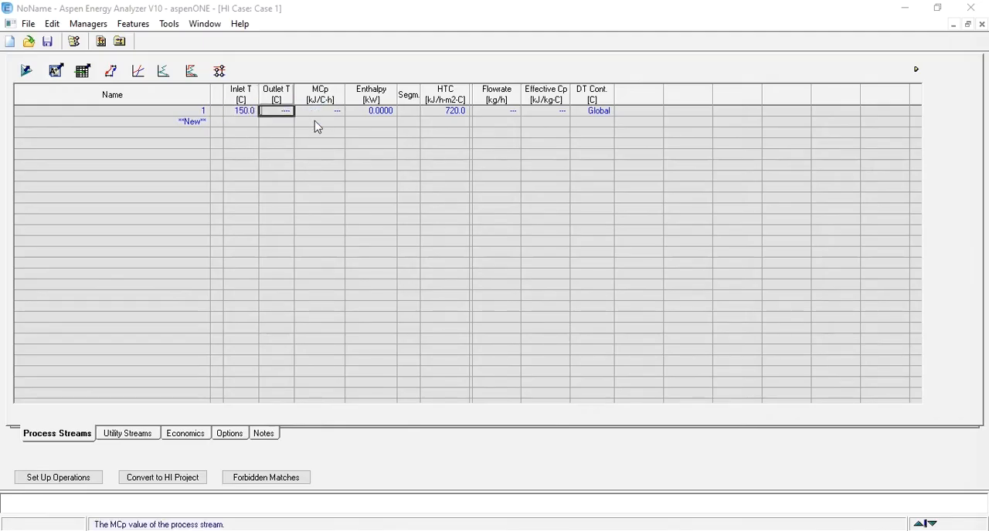
pyautogui.write('50')
pyautogui.press('Return')
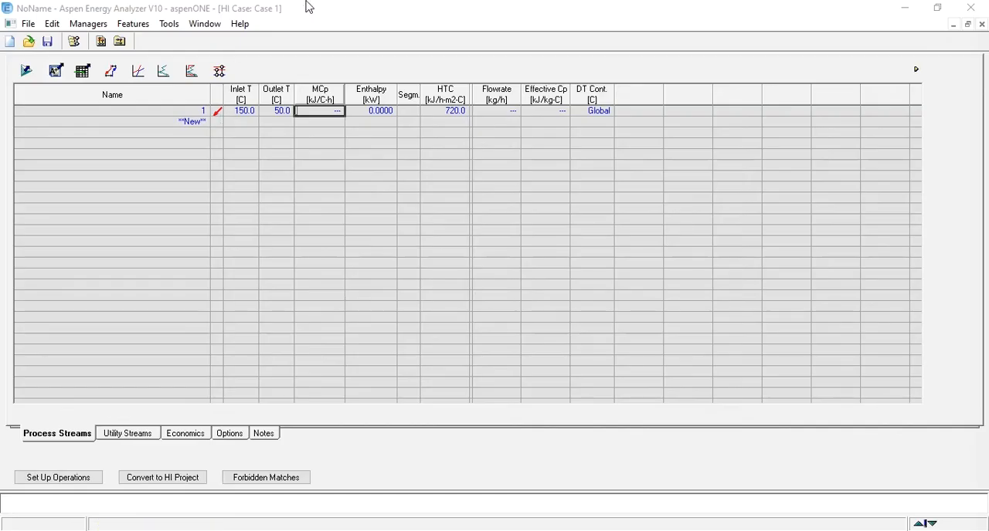
pyautogui.press('Left')
pyautogui.press('Left')
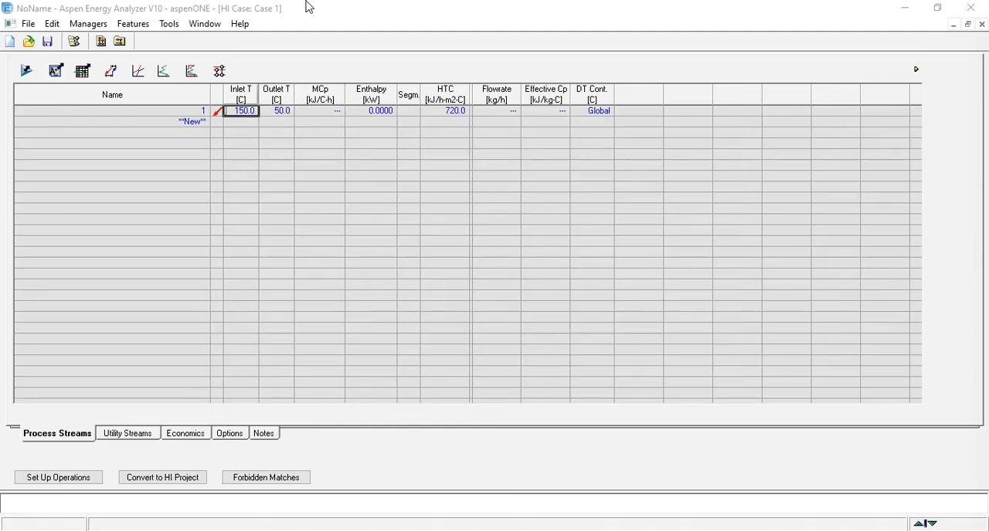
pyautogui.press('Right')
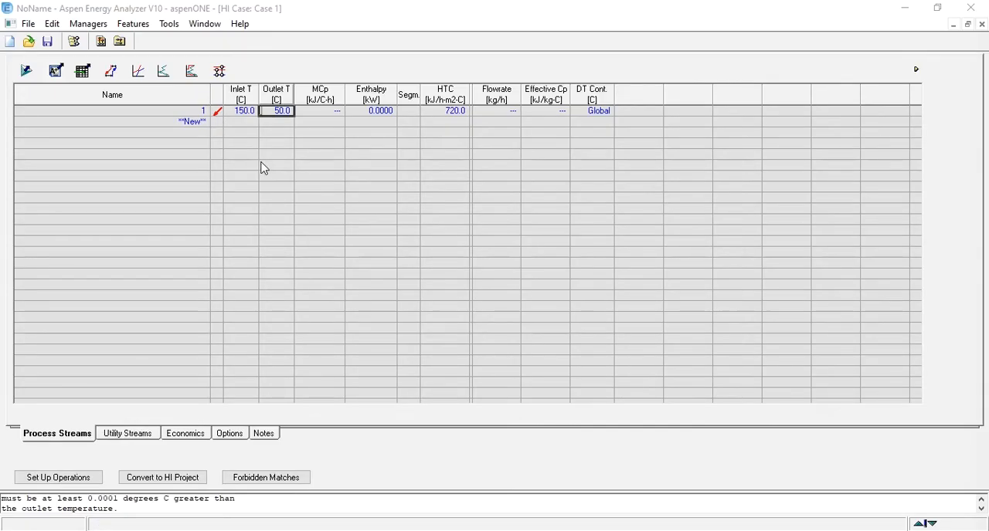
# Set stream 1's enthalpy to 180 kW.
pyautogui.click(326, 113)
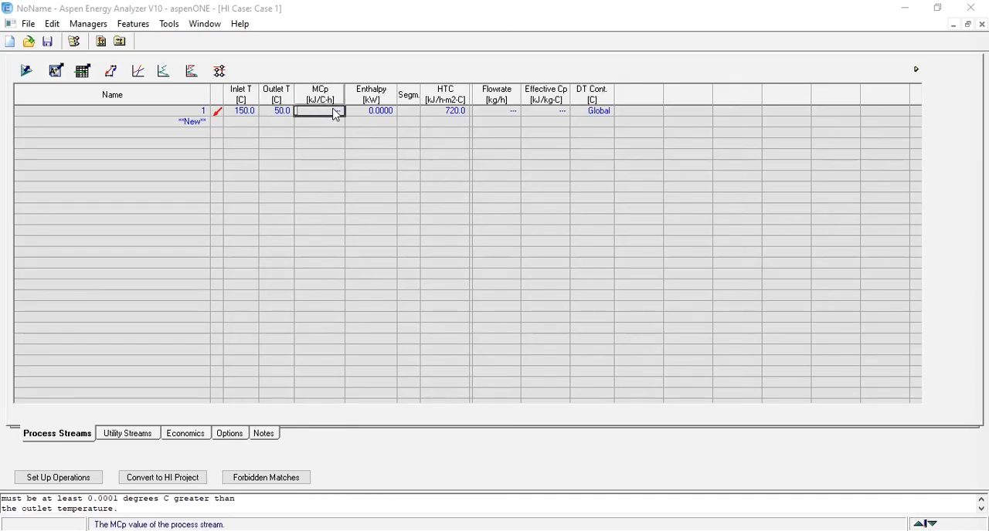
pyautogui.click(371, 112)
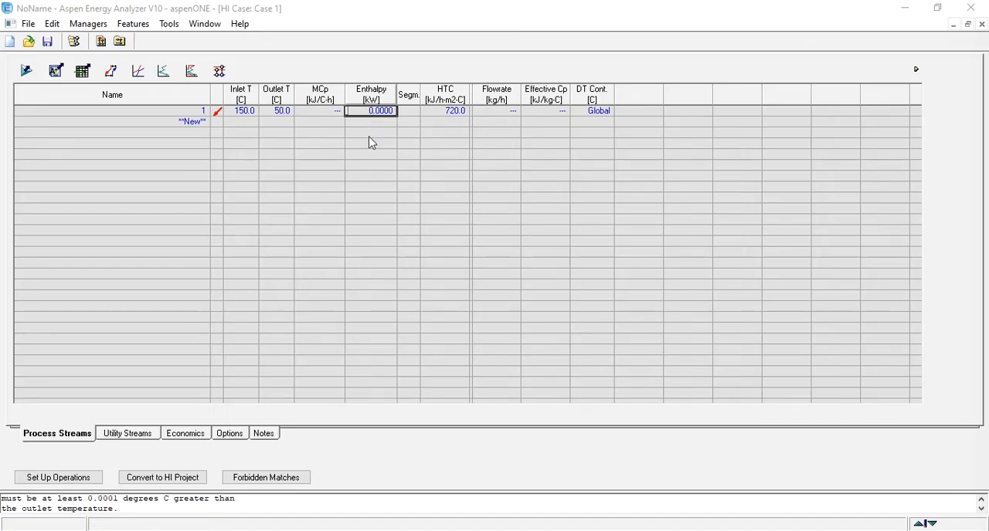
pyautogui.write('180')
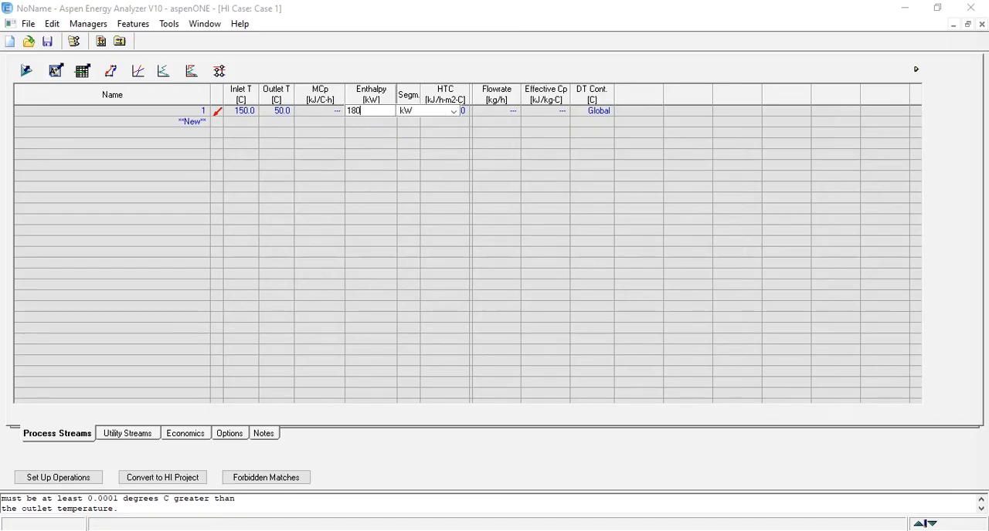
pyautogui.press('Return')
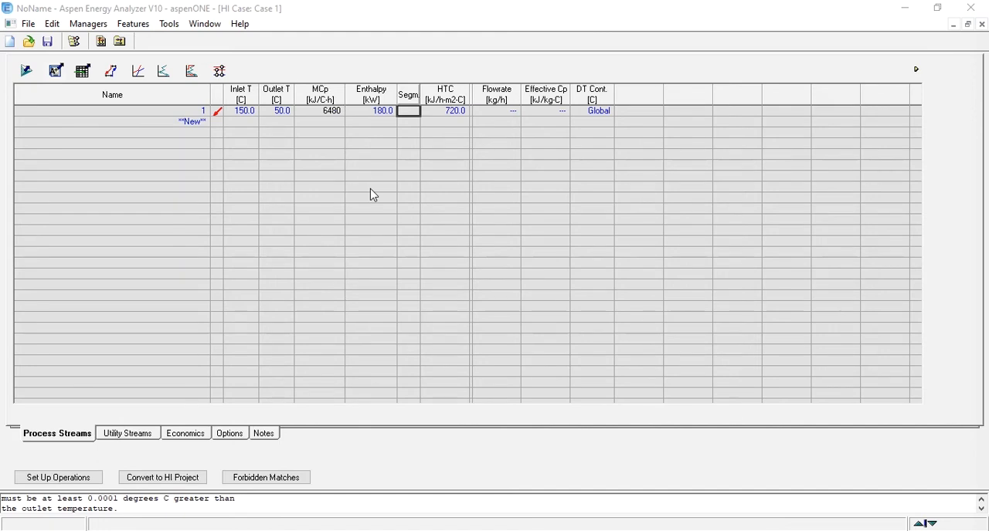
# Choose DEFAULT from the HTC default values for stream 1, and maximize the case window again.
pyautogui.doubleClick(449, 113)
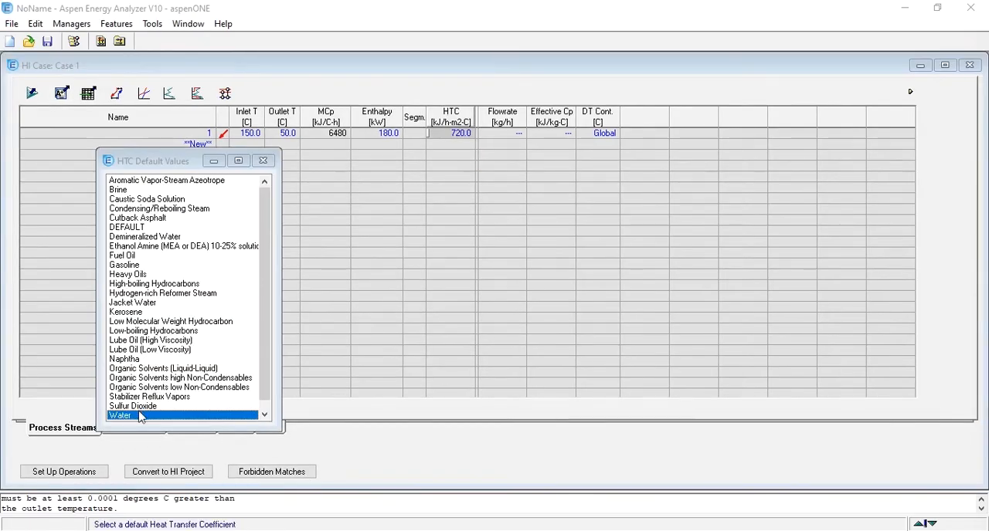
pyautogui.click(129, 228)
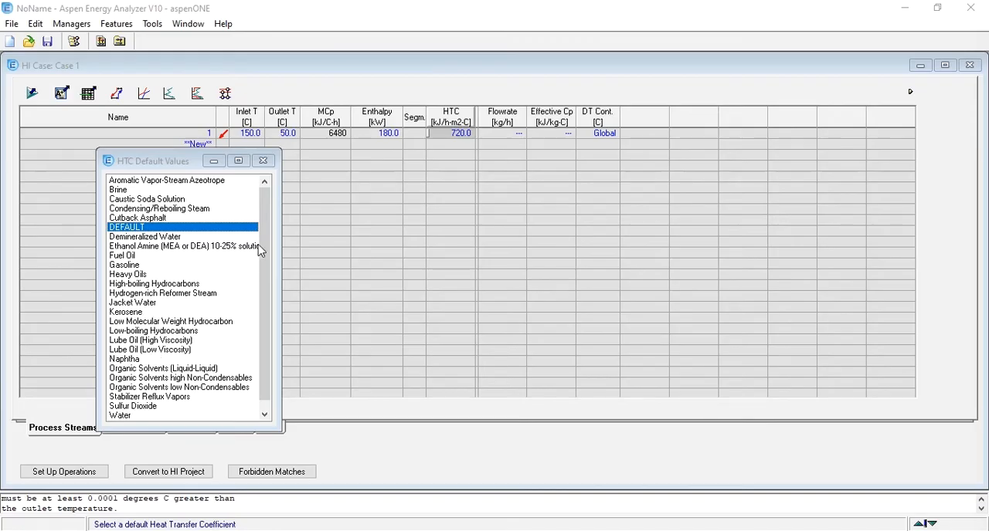
pyautogui.click(264, 161)
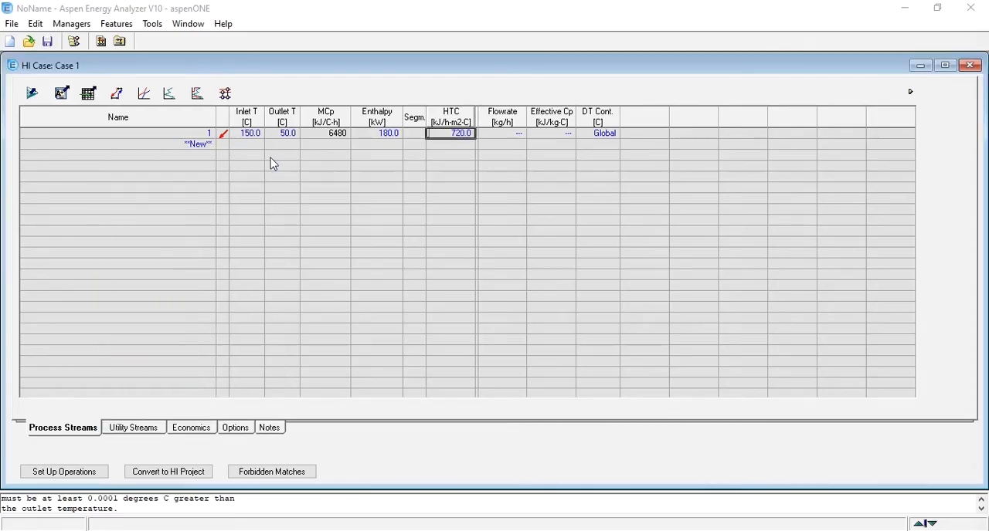
pyautogui.doubleClick(393, 68)
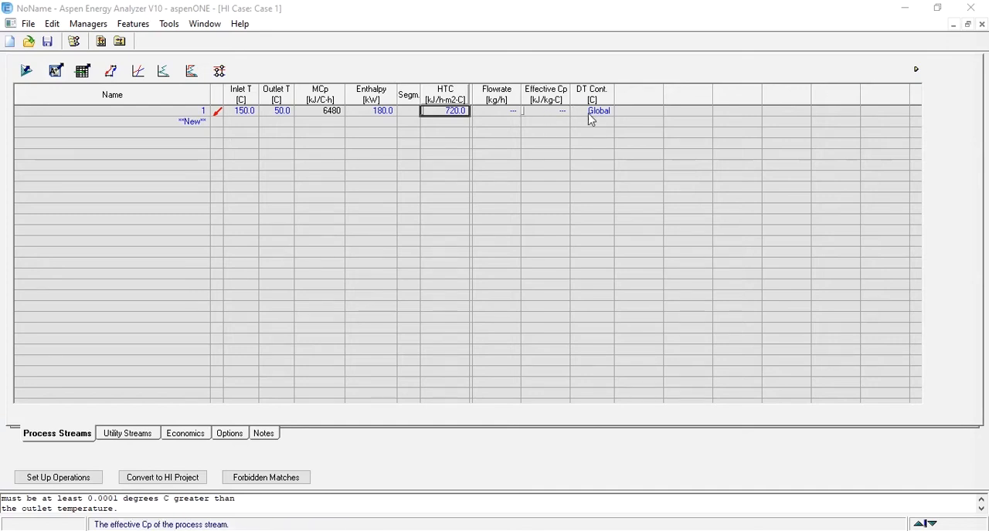
# Add a process stream named 2 with an inlet temperature of 20 C and an outlet temperature of 200 C.
pyautogui.click(189, 122)
pyautogui.write('2')
pyautogui.press('Return')
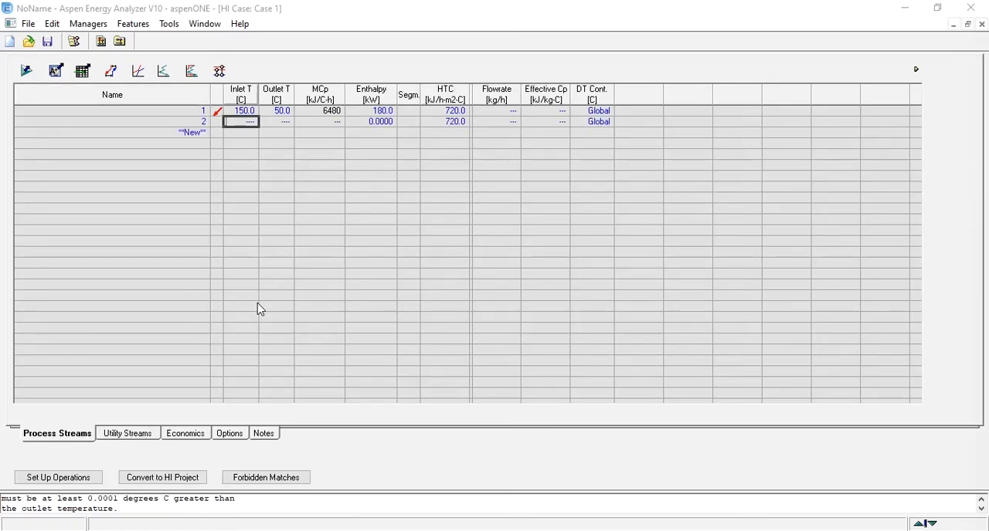
pyautogui.write('20')
pyautogui.press('Return')
pyautogui.write('200')
pyautogui.press('Return')
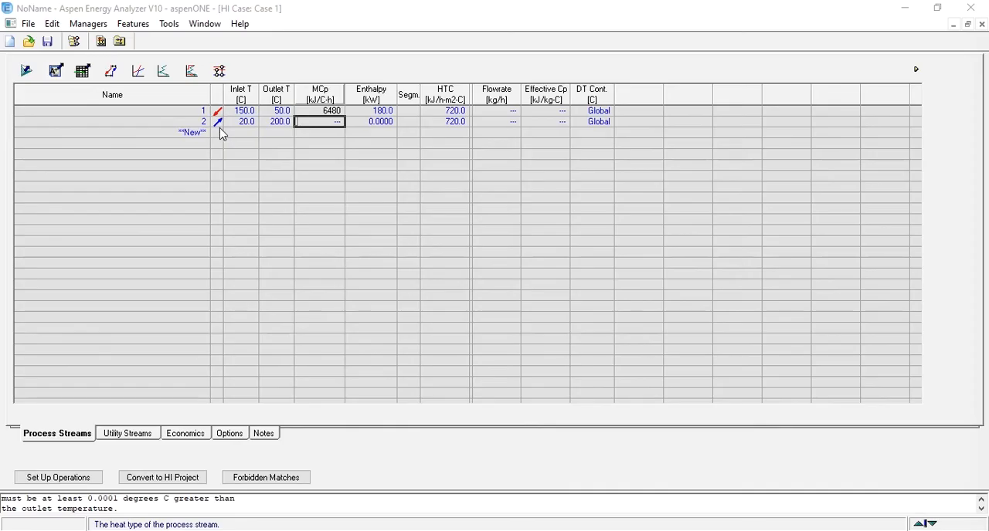
# Set stream 2's enthalpy to 180 kW.
pyautogui.click(381, 122)
pyautogui.write('180')
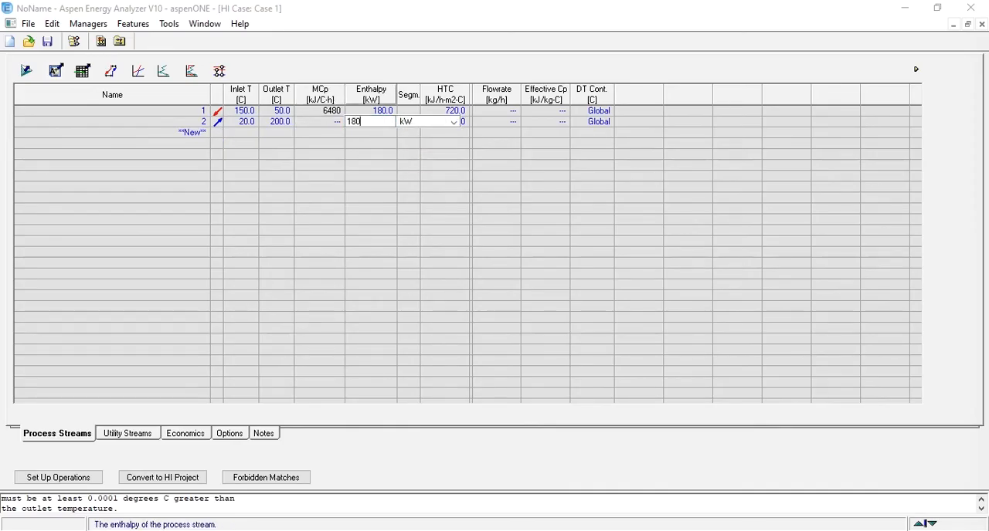
pyautogui.press('Return')
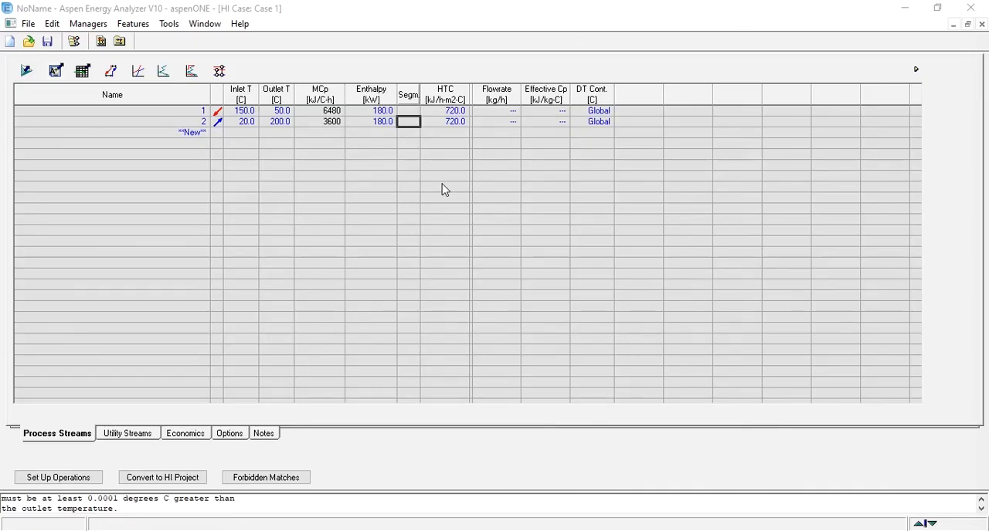
# Open the targets for Case 1, set DTmin to 20 C, and check the energy targets and pinch temperatures.
pyautogui.click(111, 71)
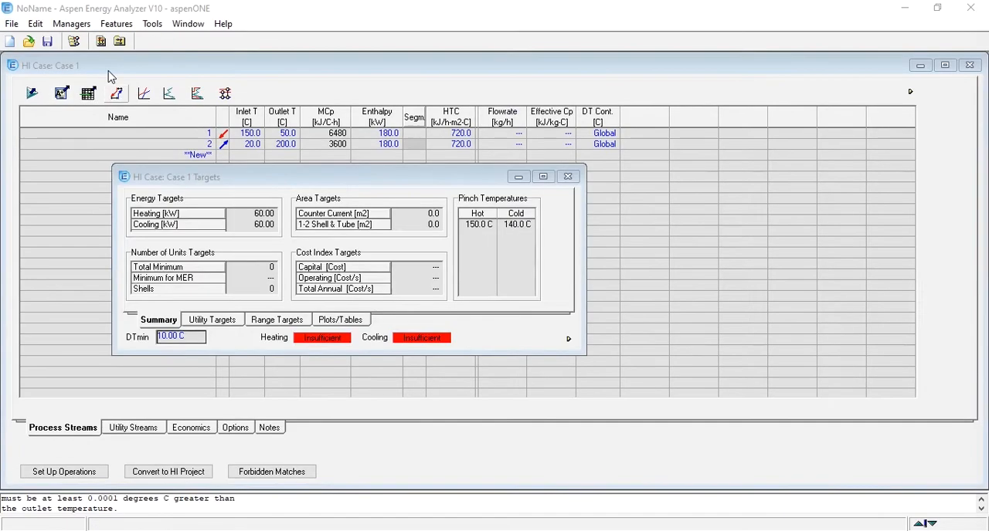
pyautogui.moveTo(408, 220)
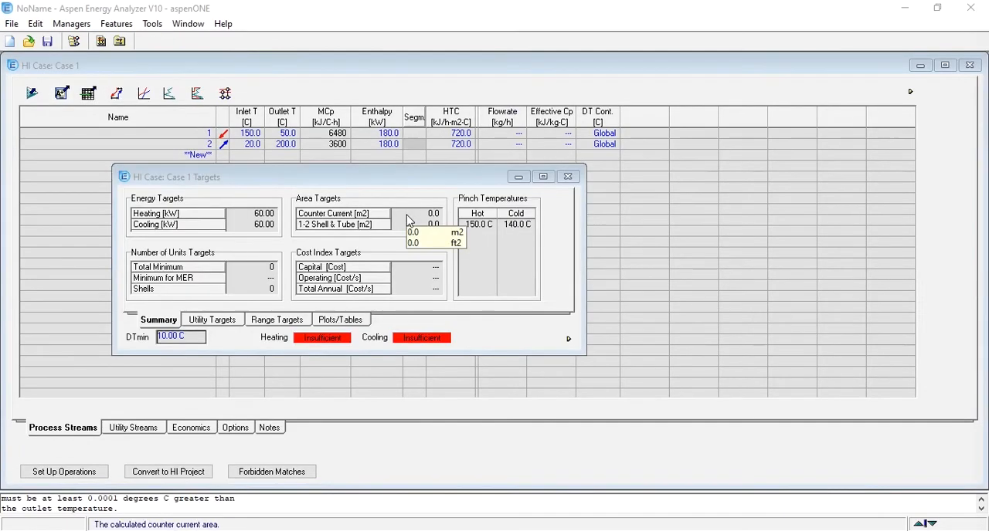
pyautogui.moveTo(248, 220)
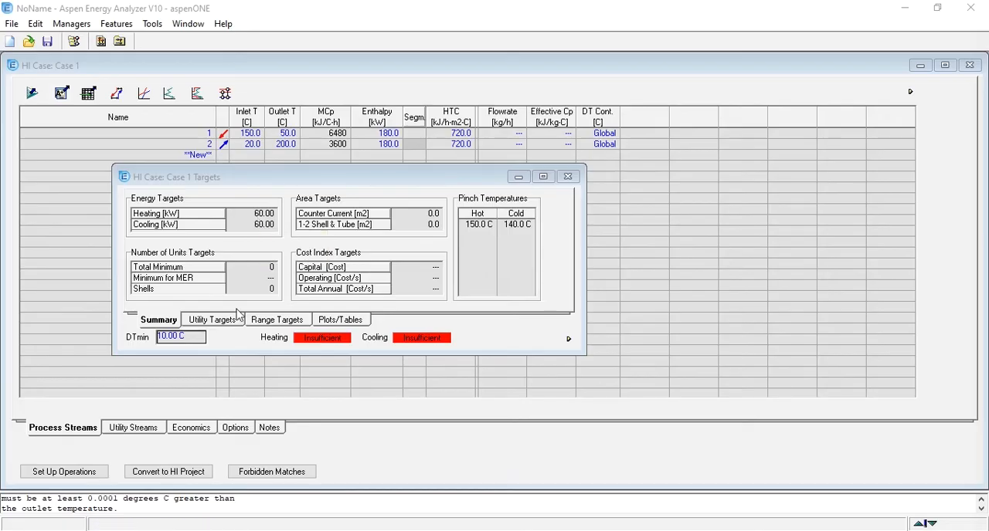
pyautogui.moveTo(168, 343)
pyautogui.write('20')
pyautogui.press('Return')
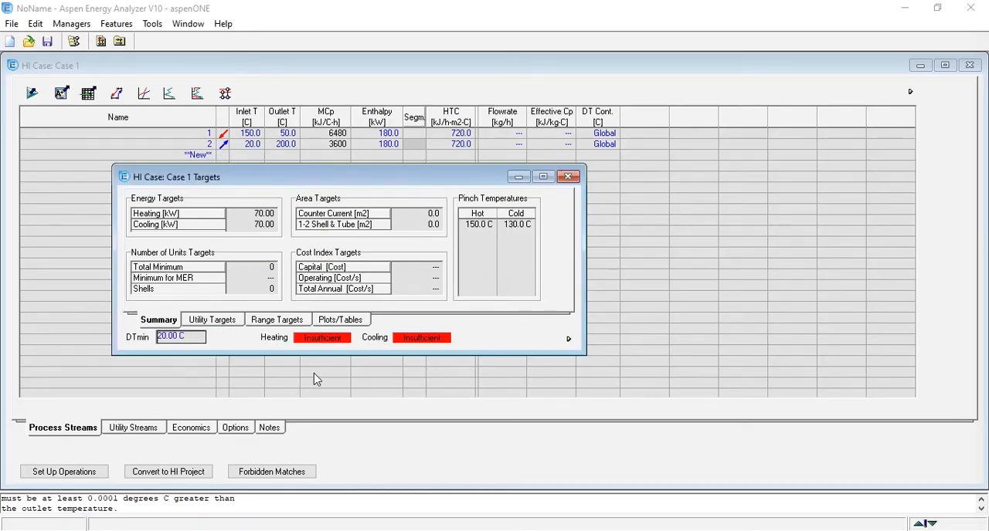
pyautogui.click(270, 231)
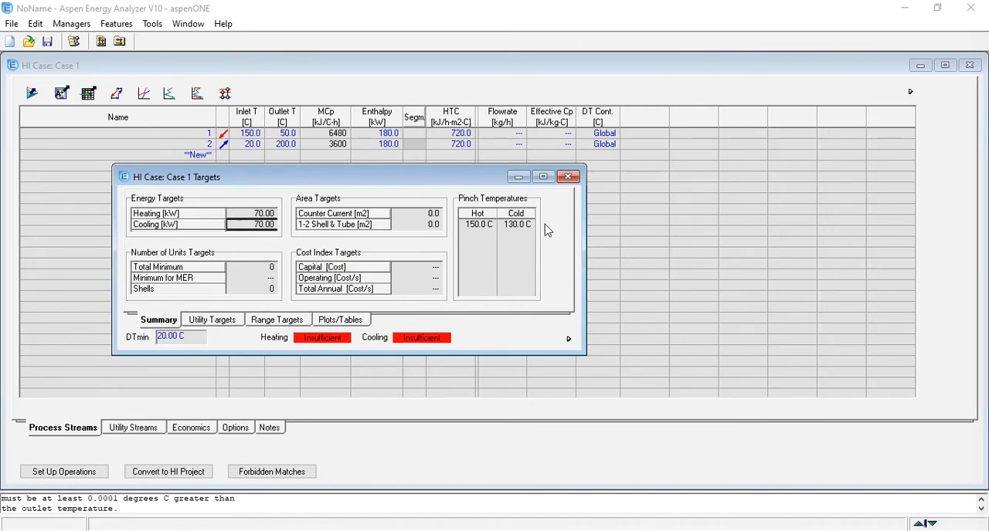
pyautogui.click(478, 225)
pyautogui.click(518, 230)
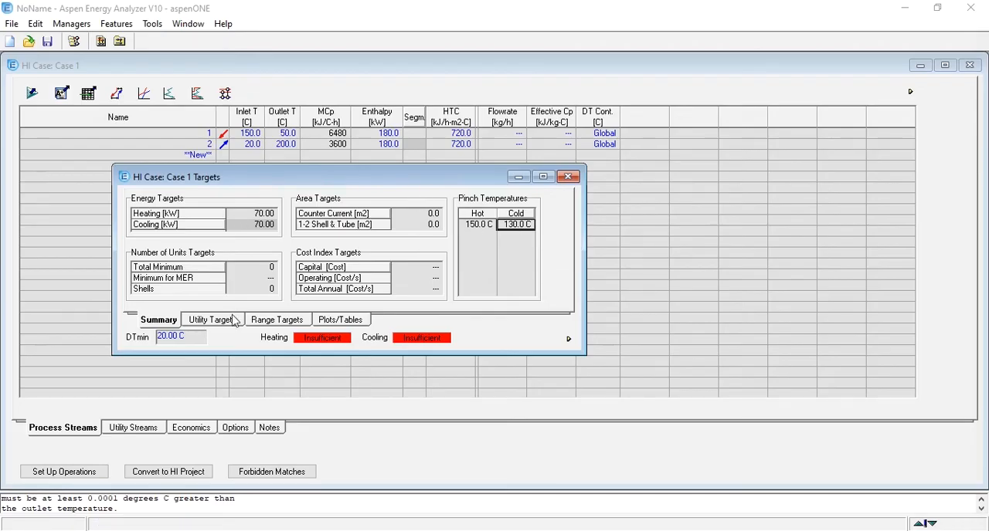
# Maximize the targets window and display the Composite Curve and Grand Composite Curve plots in turn.
pyautogui.click(329, 325)
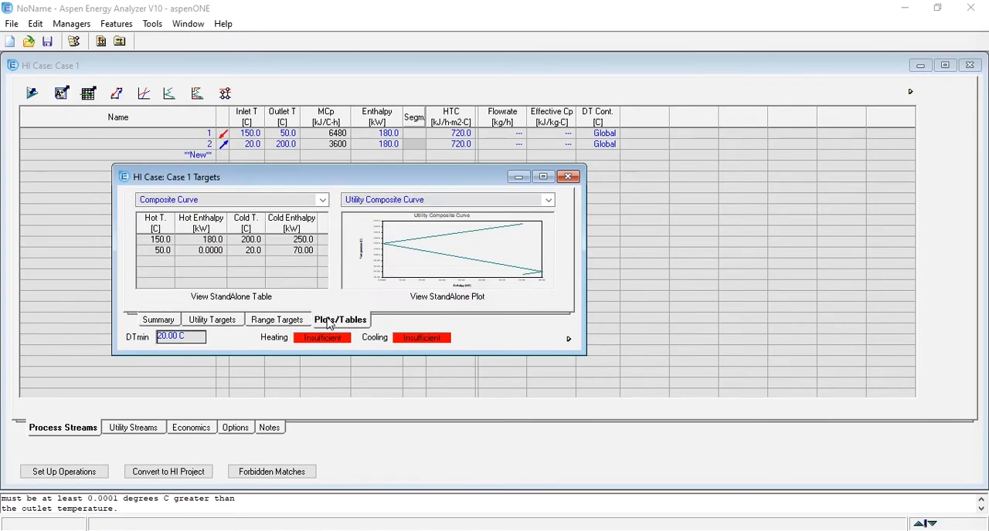
pyautogui.doubleClick(430, 183)
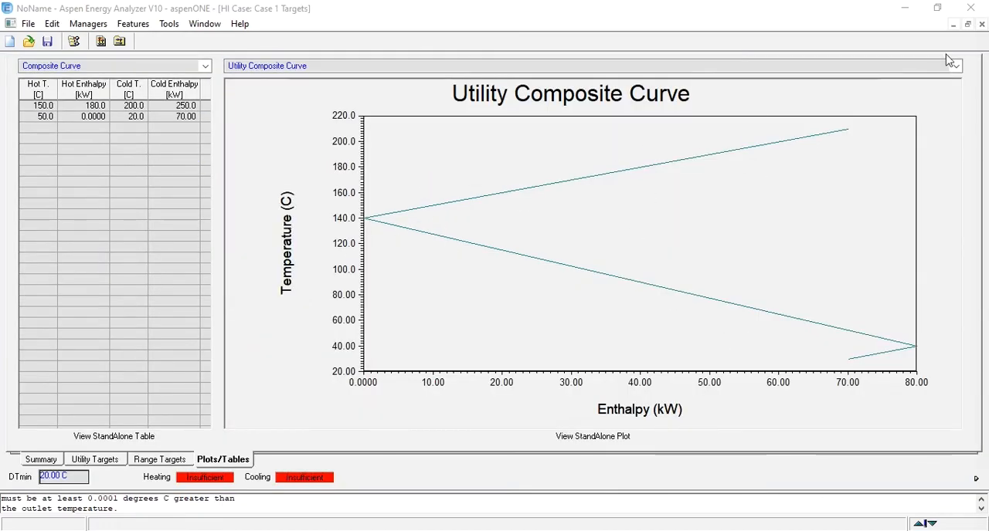
pyautogui.click(956, 65)
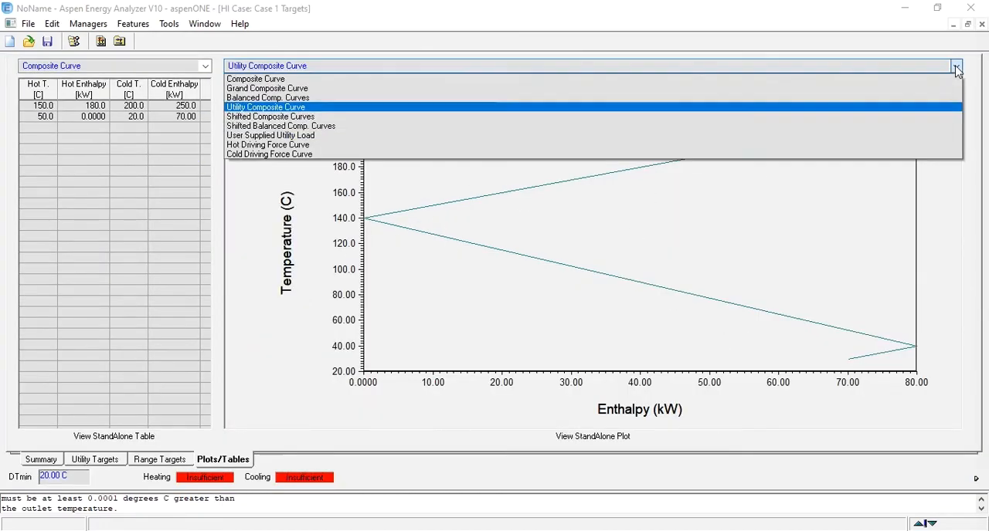
pyautogui.click(385, 79)
pyautogui.moveTo(763, 227)
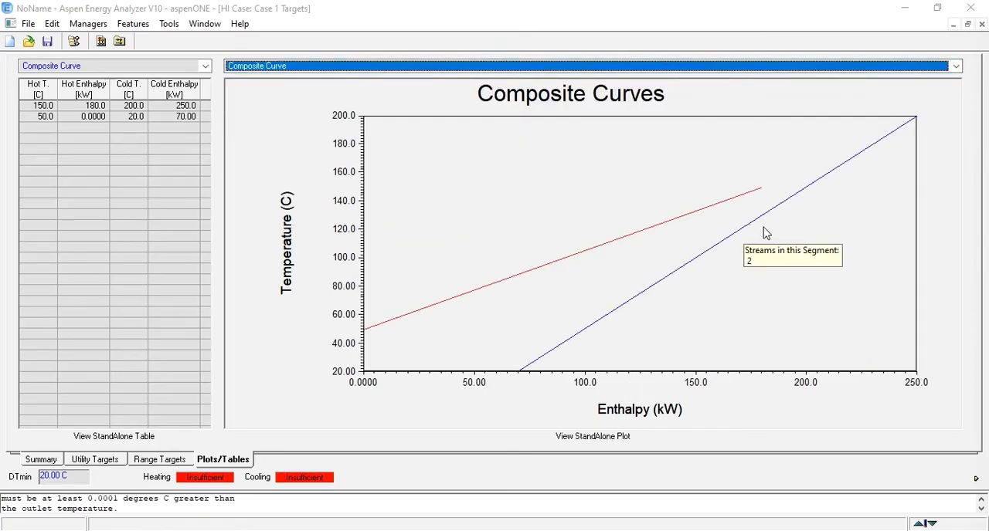
pyautogui.click(958, 68)
pyautogui.click(594, 90)
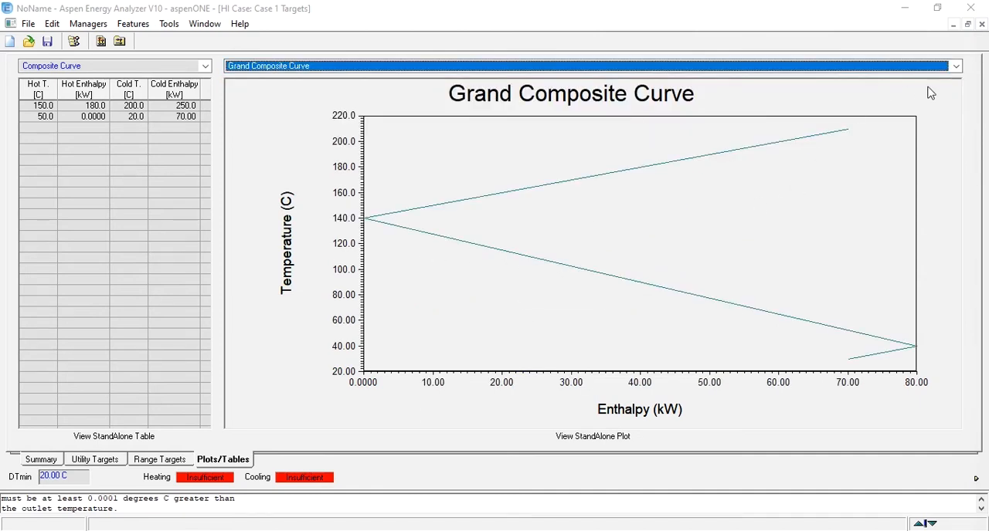
# Calculate the range targets for DTmin from 5 C to 20 C with a step size of 1 C.
pyautogui.click(161, 461)
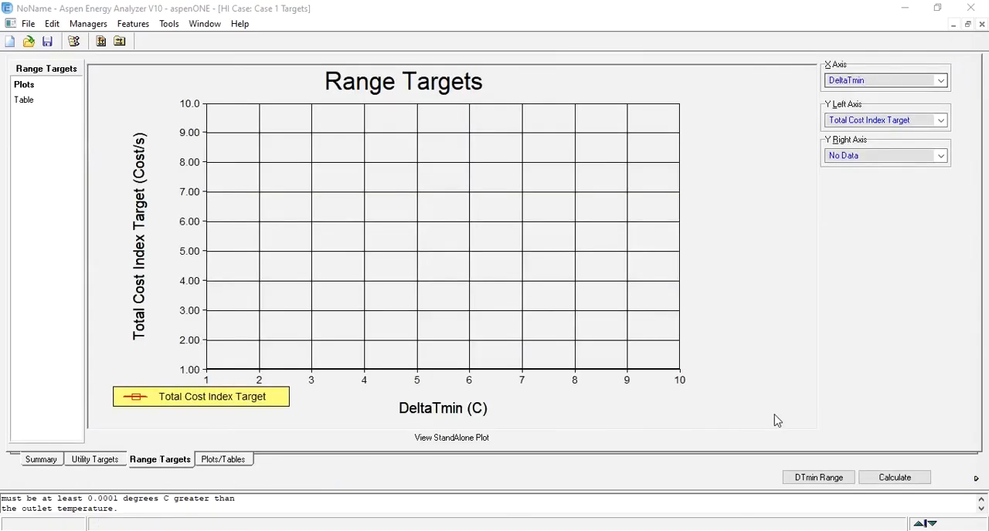
pyautogui.click(818, 478)
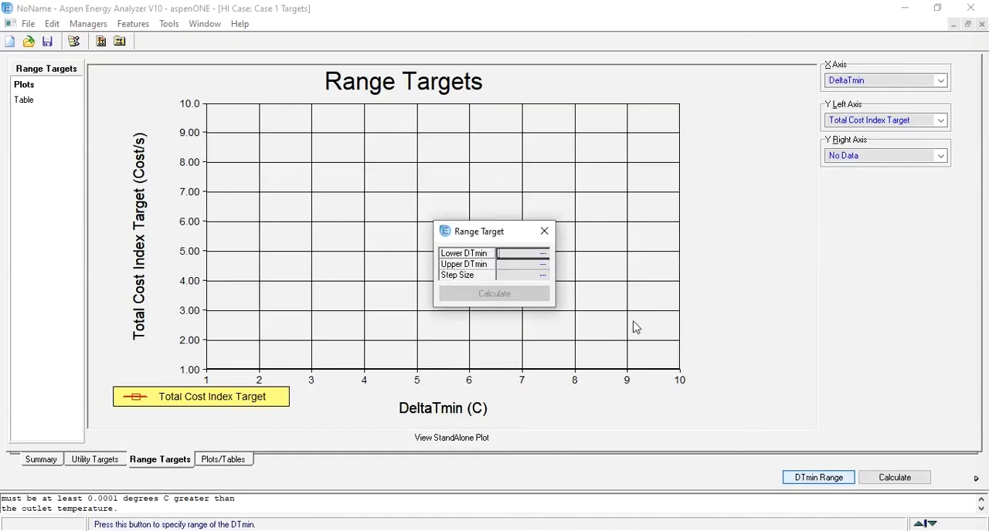
pyautogui.write('5')
pyautogui.press('Return')
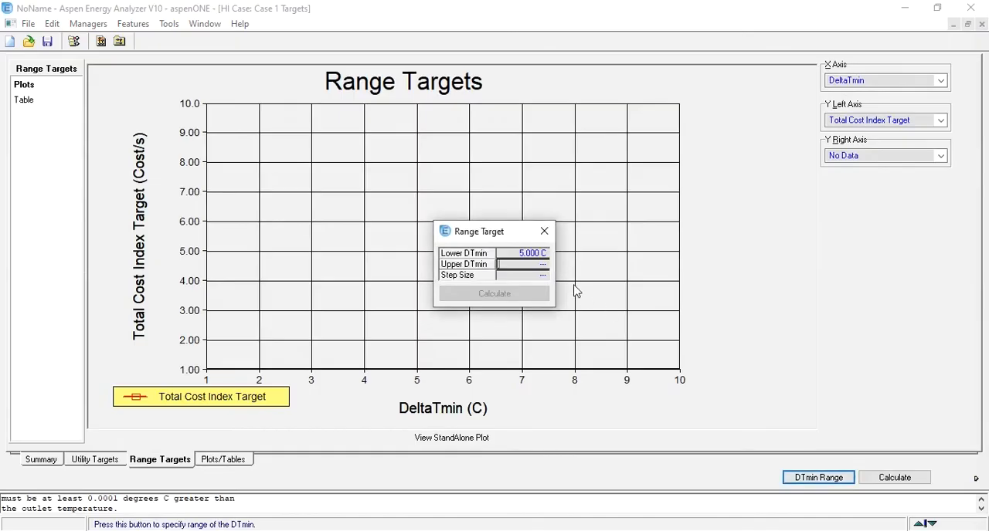
pyautogui.write('20')
pyautogui.press('Return')
pyautogui.write('1')
pyautogui.press('Return')
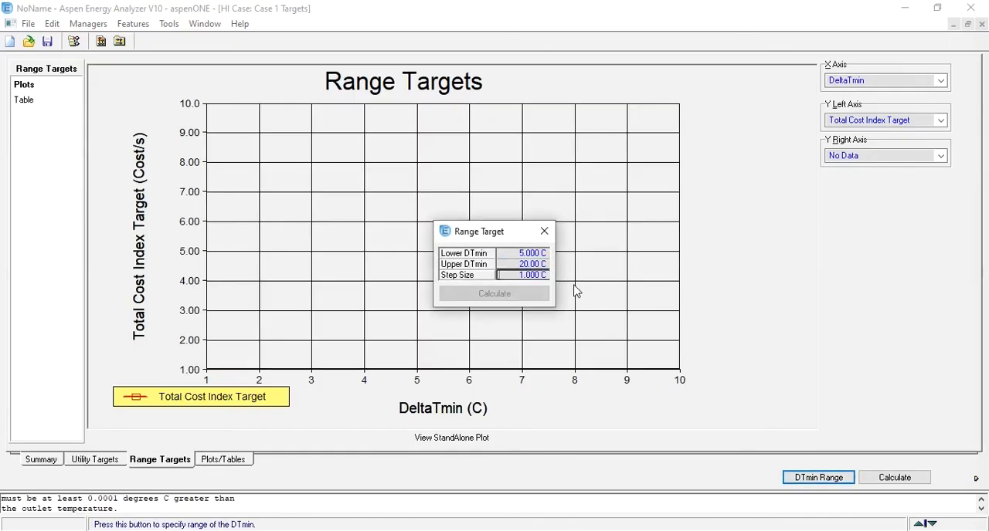
pyautogui.click(508, 292)
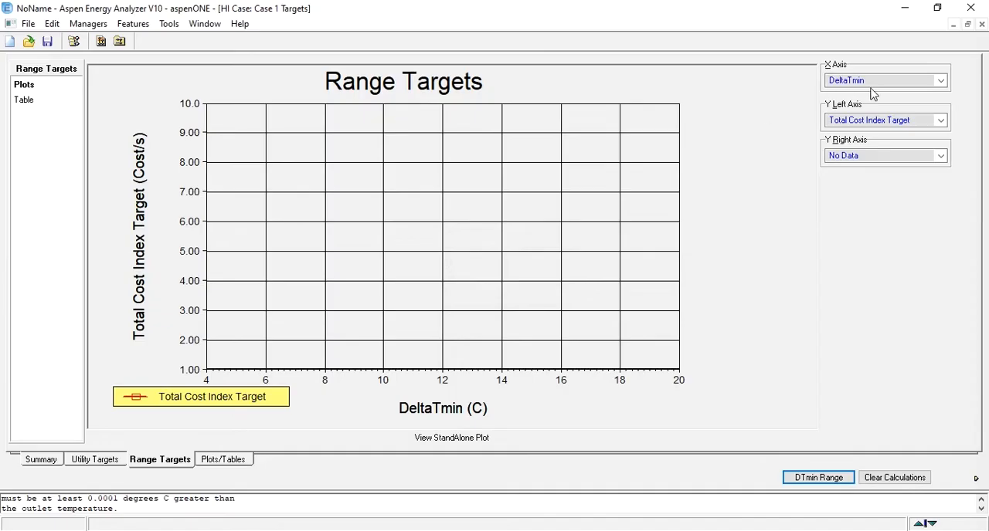
# Plot the Hot Utility Target, Cold Utility Target and Operating Cost Index Target against DeltaTmin, one after another.
pyautogui.click(877, 120)
pyautogui.click(879, 132)
pyautogui.click(878, 119)
pyautogui.click(865, 142)
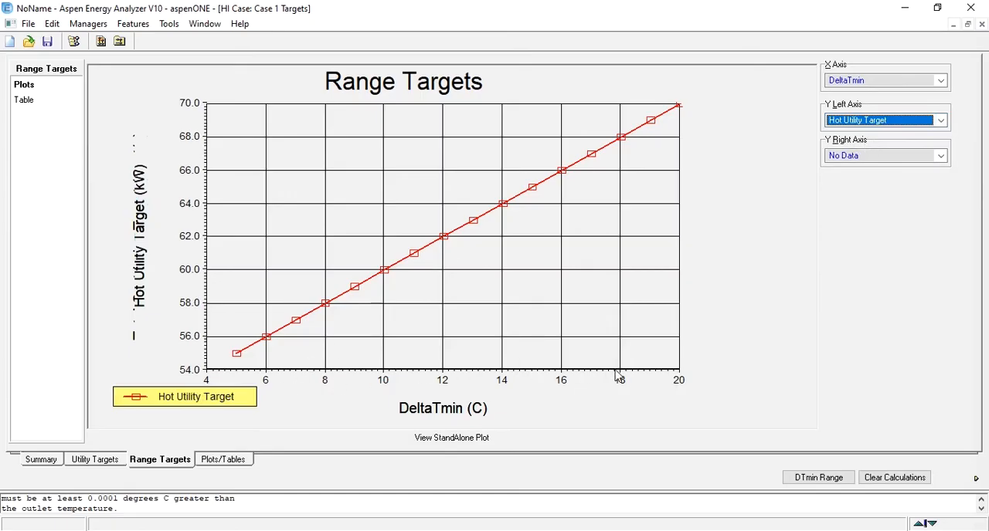
pyautogui.click(859, 124)
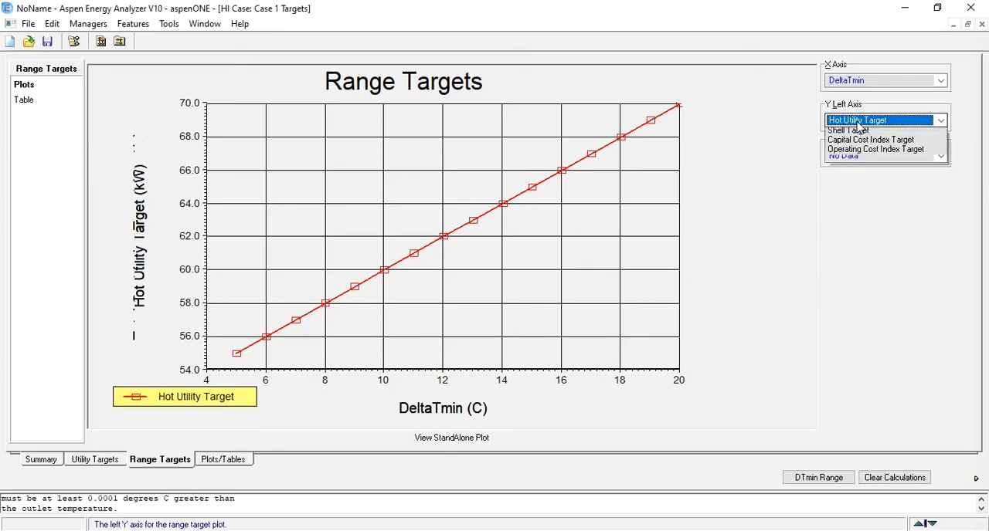
pyautogui.click(859, 153)
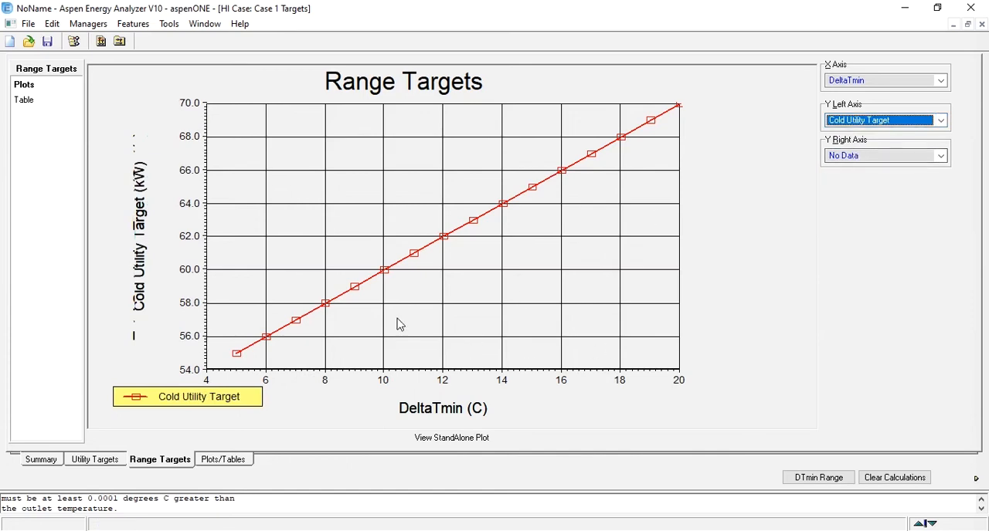
pyautogui.click(863, 122)
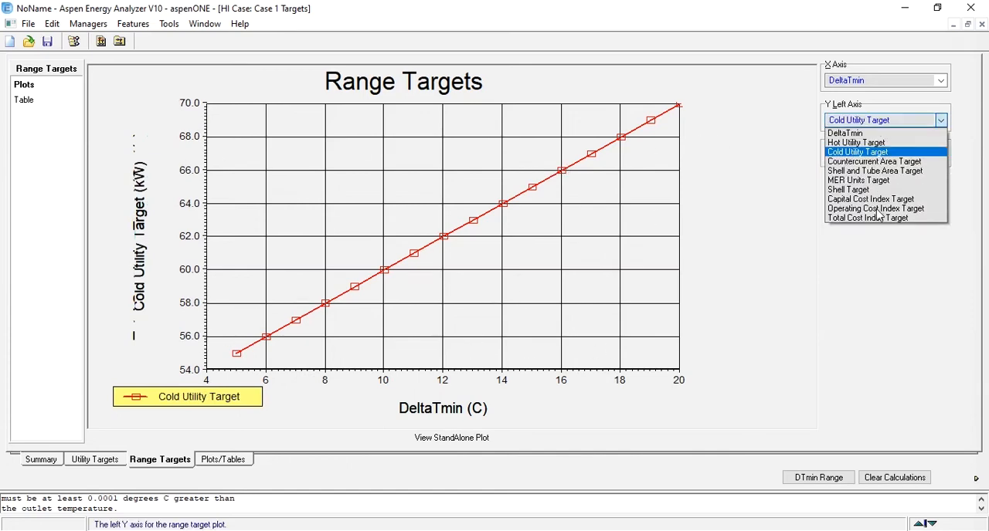
pyautogui.click(877, 209)
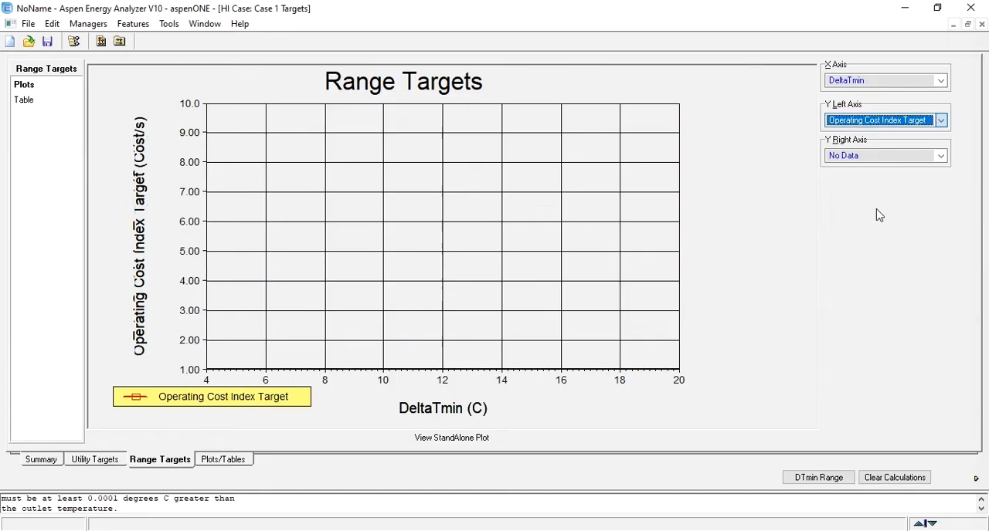
# Review the targets summary, restore the targets window to its normal size, and close it.
pyautogui.click(42, 461)
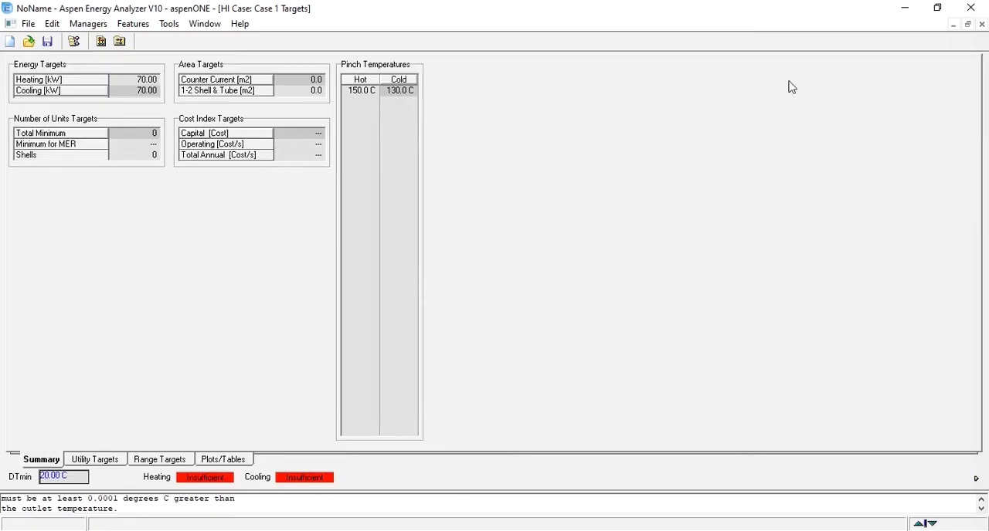
pyautogui.click(967, 26)
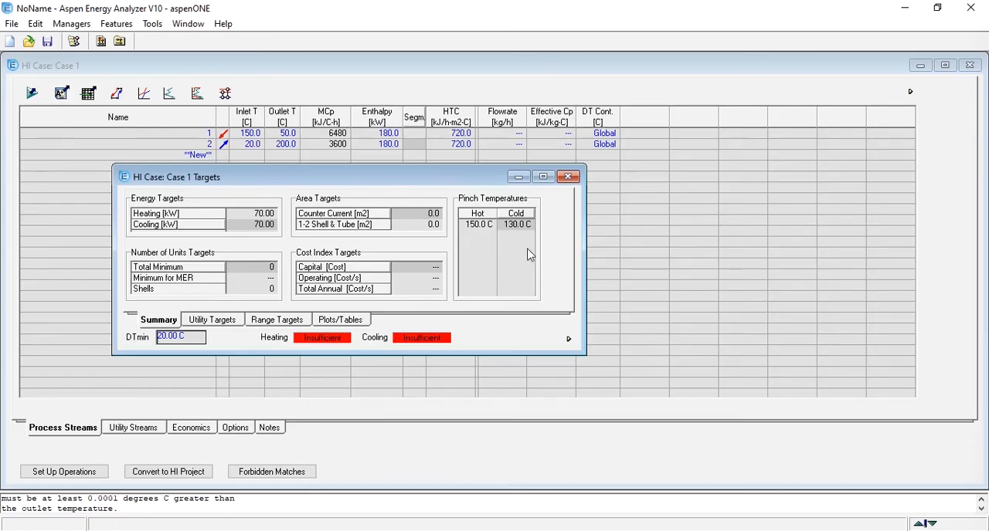
pyautogui.click(568, 177)
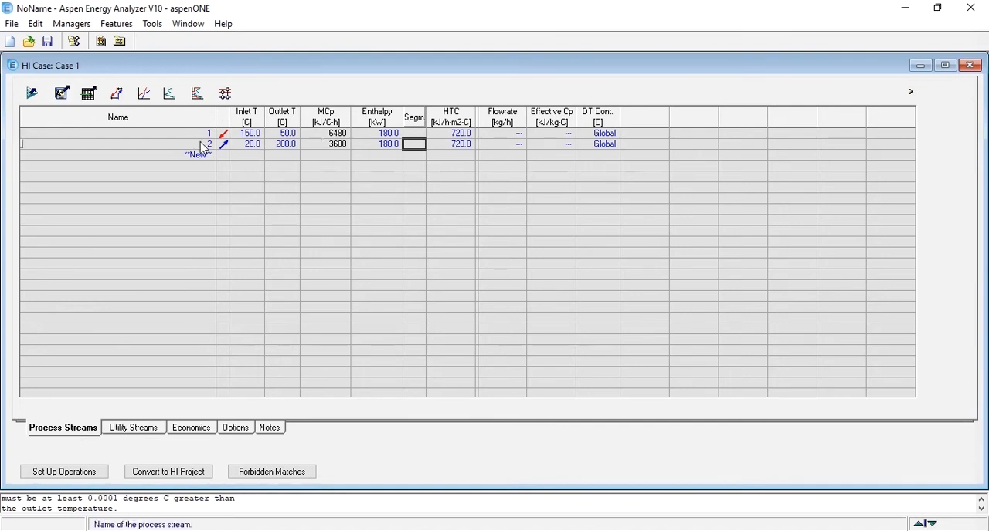
# Add Cooling Water as the cold utility in the case's utility streams.
pyautogui.click(134, 431)
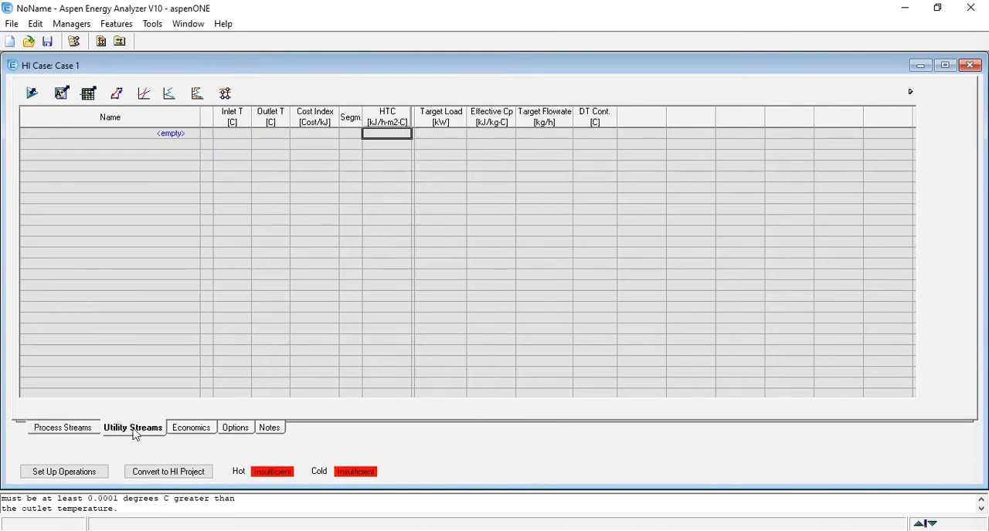
pyautogui.click(195, 136)
pyautogui.click(194, 136)
pyautogui.click(193, 187)
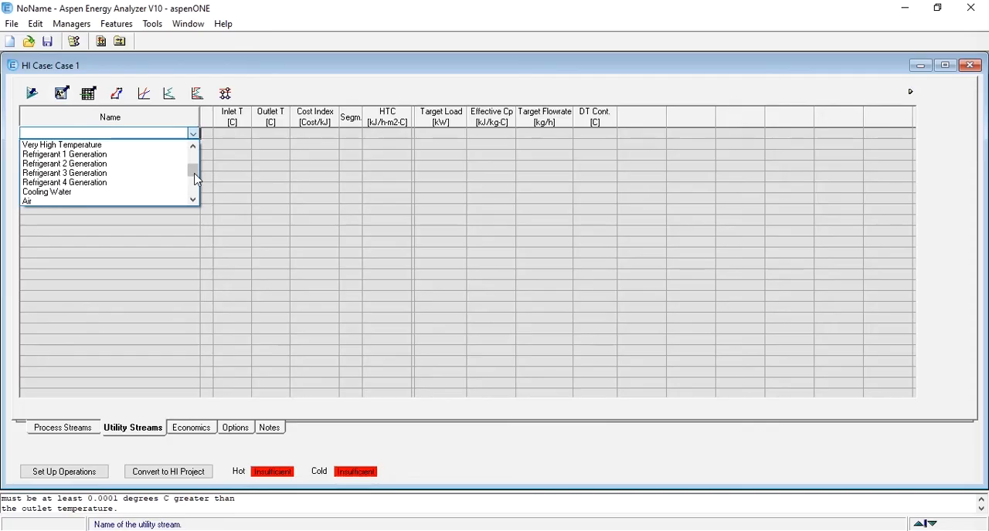
pyautogui.moveTo(195, 180); pyautogui.dragTo(199, 164)
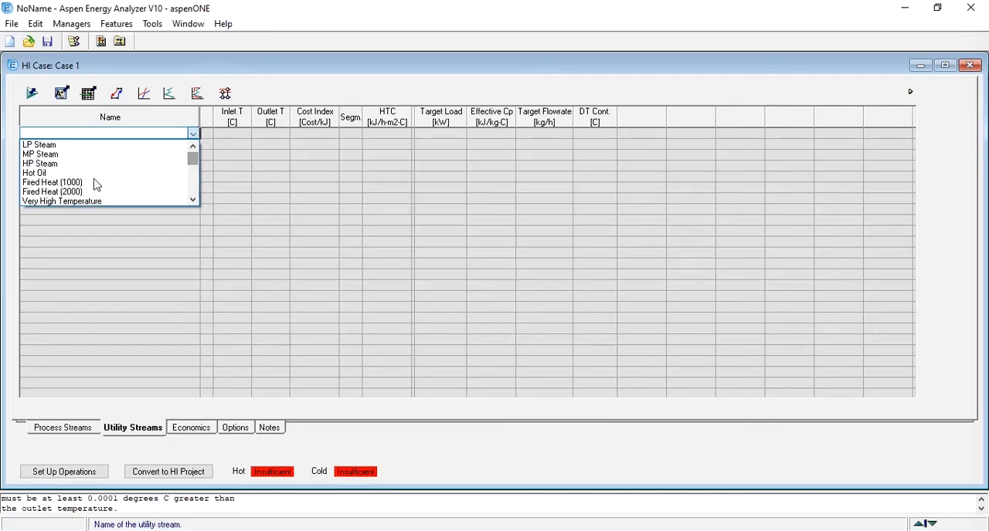
pyautogui.click(193, 200)
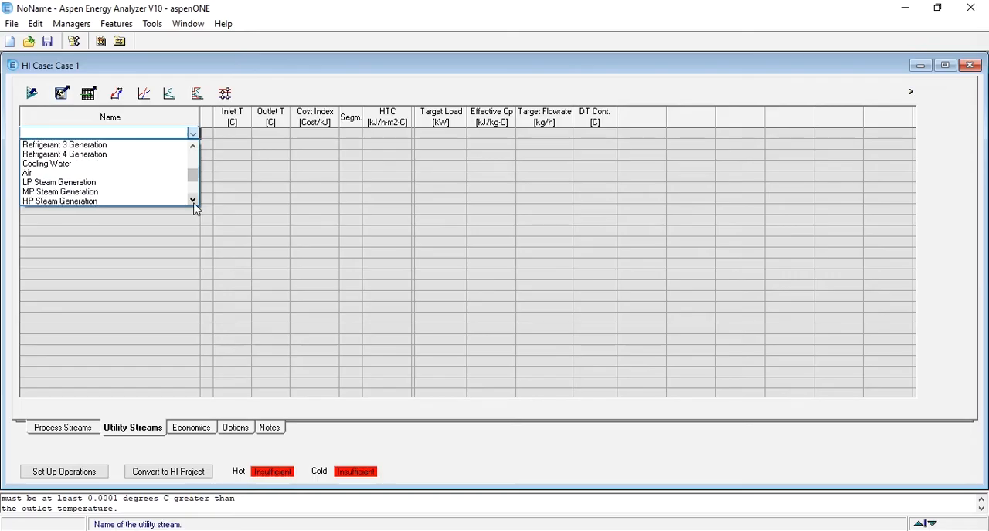
pyautogui.click(90, 165)
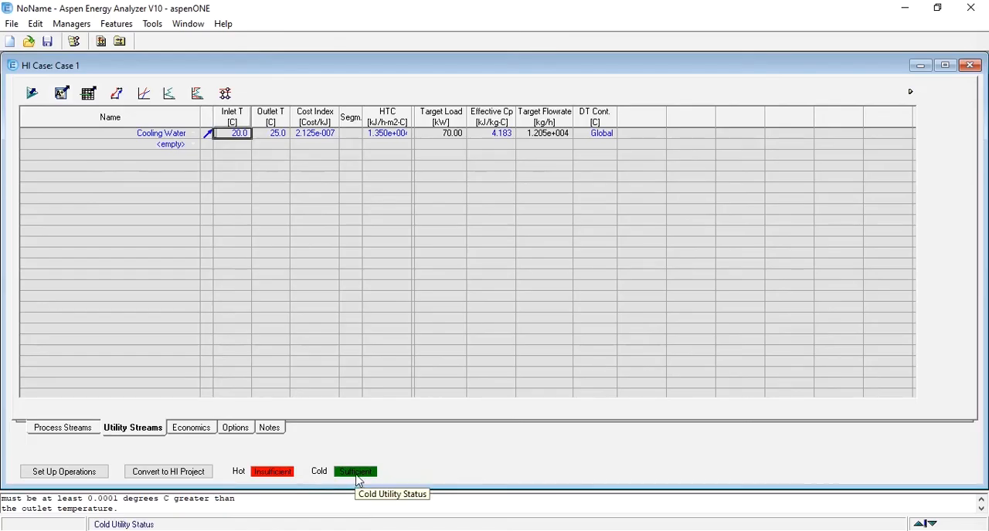
pyautogui.moveTo(264, 137)
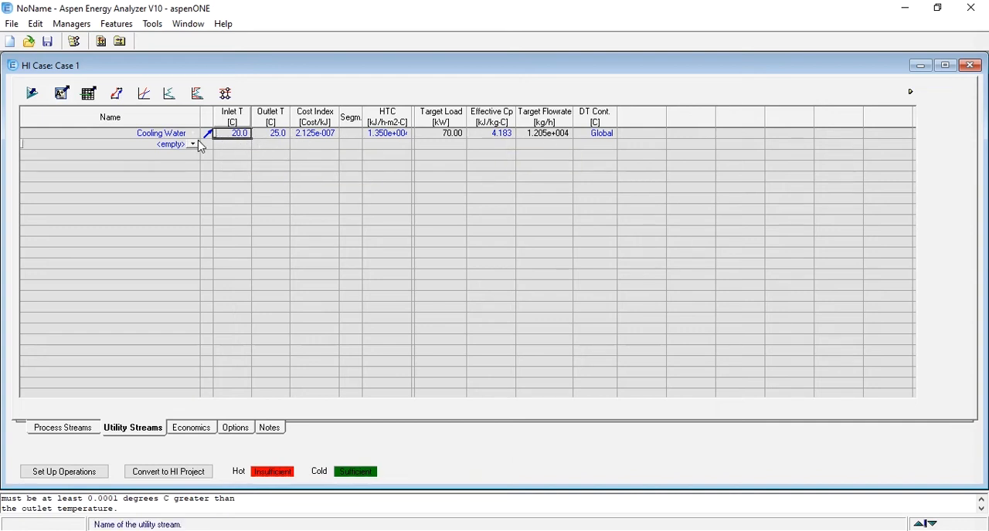
# Try LP Steam and, in its place, MP Steam as the hot utility in the case's utility streams.
pyautogui.click(195, 147)
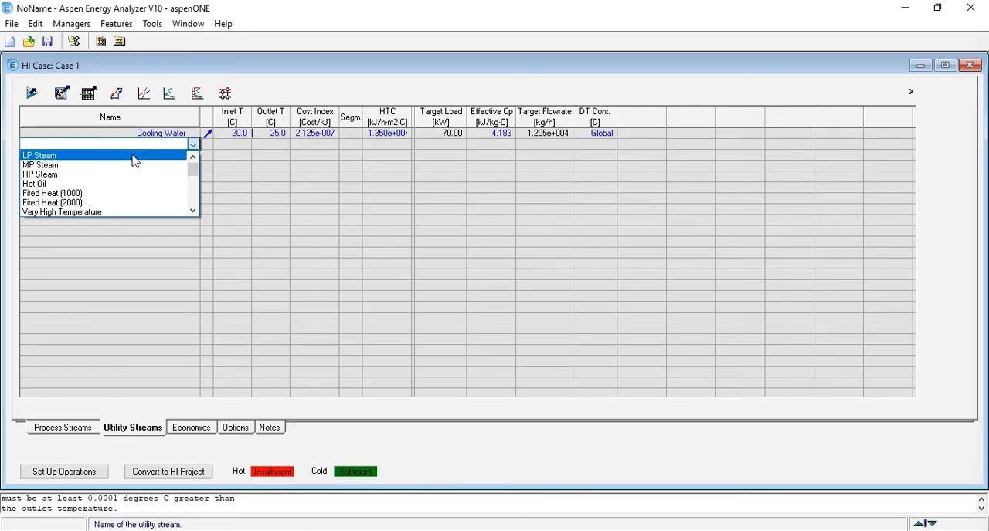
pyautogui.click(133, 157)
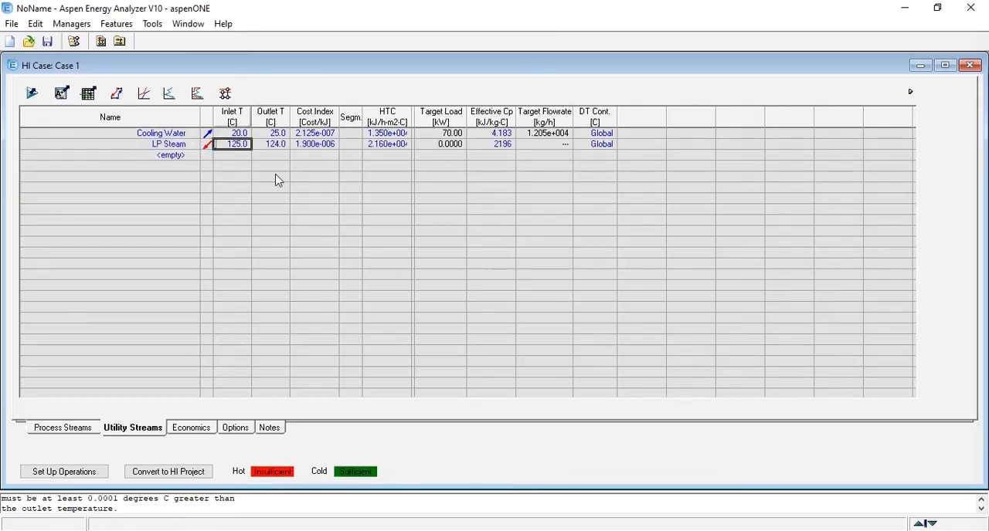
pyautogui.click(192, 145)
pyautogui.click(194, 147)
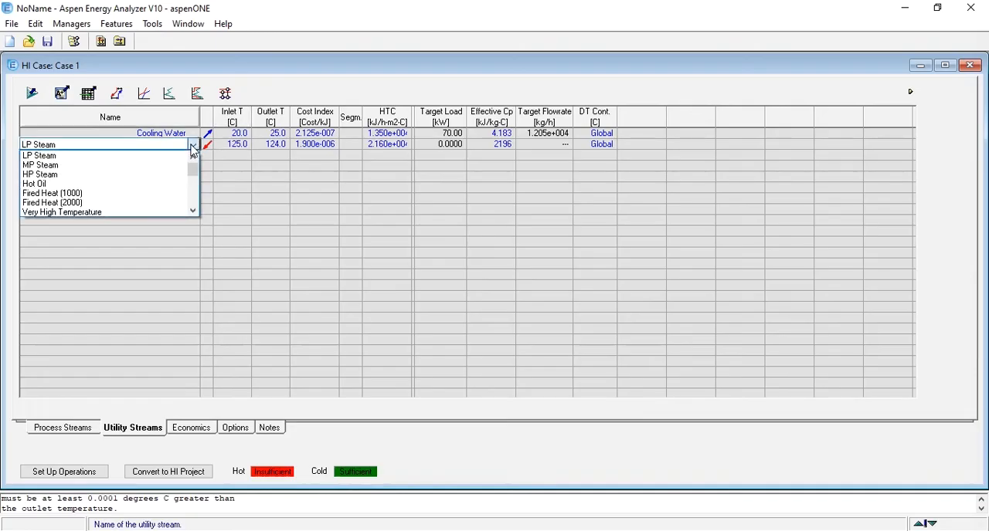
pyautogui.click(62, 165)
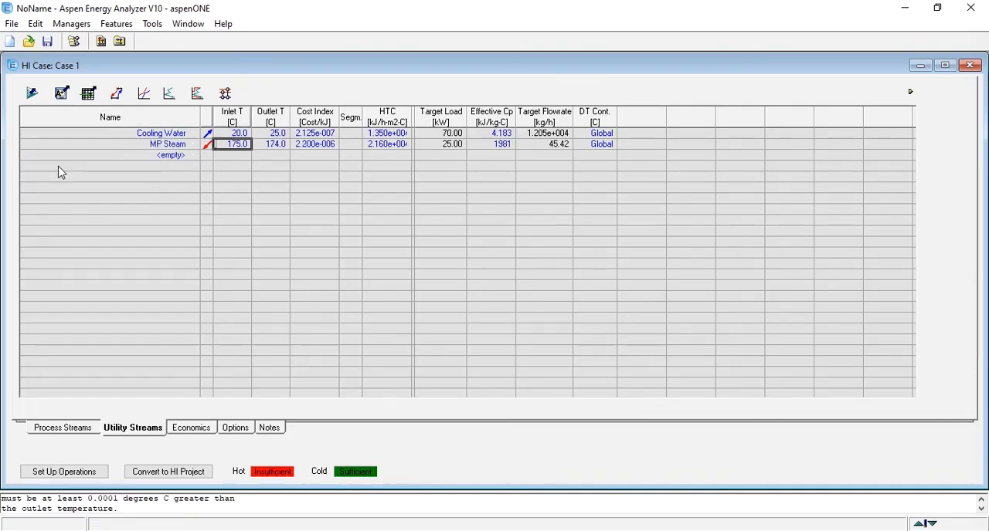
# Set the case's hot utility to HP Steam.
pyautogui.click(169, 147)
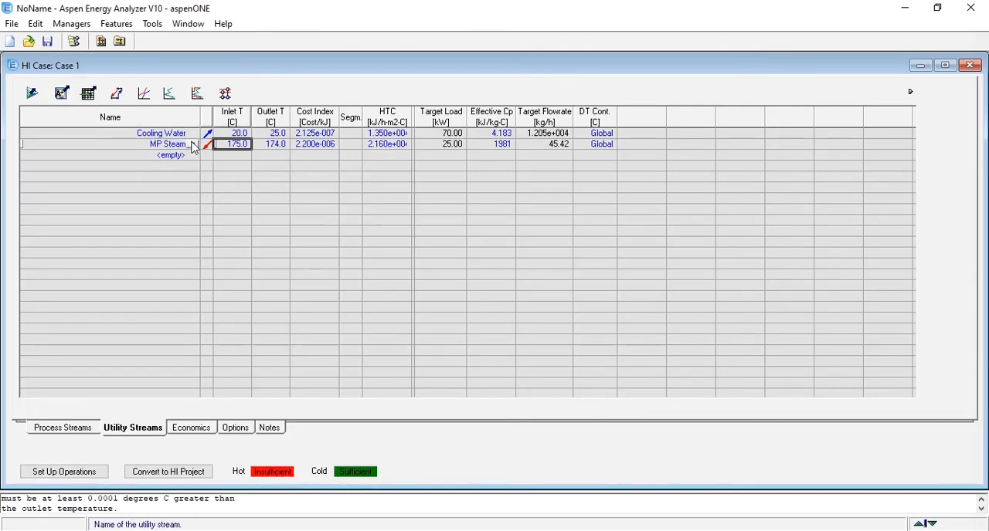
pyautogui.click(192, 145)
pyautogui.click(61, 175)
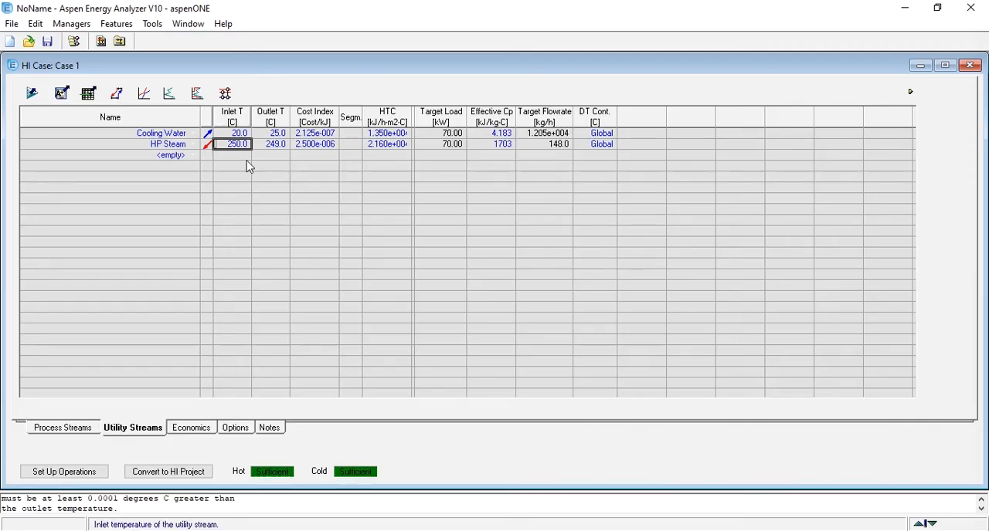
# Return to the process streams, open the targets window enlarged, and examine the area and number-of-units targets.
pyautogui.click(66, 433)
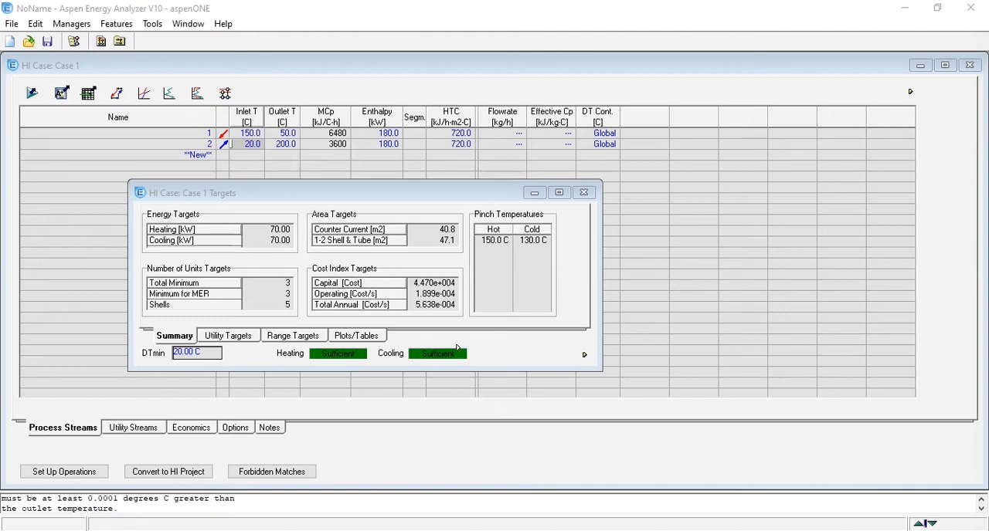
pyautogui.doubleClick(397, 195)
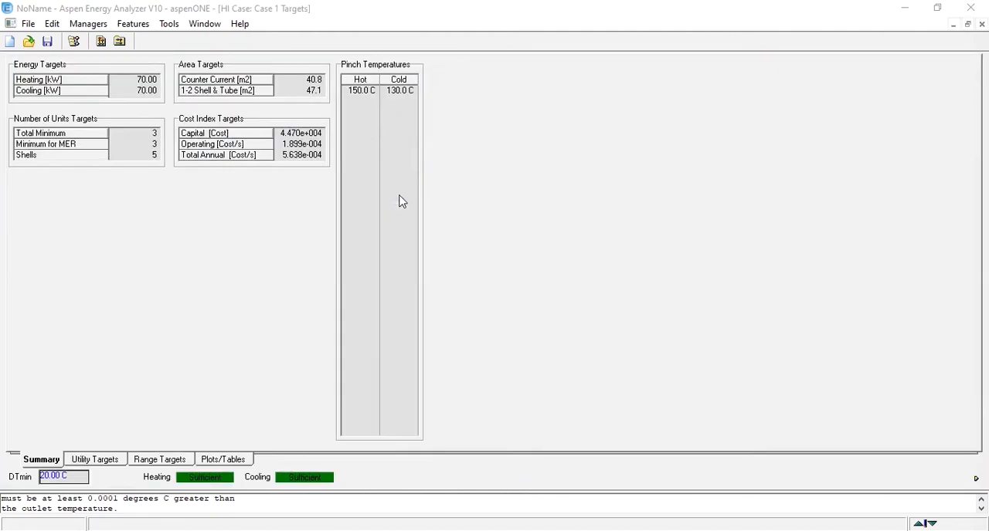
pyautogui.click(302, 81)
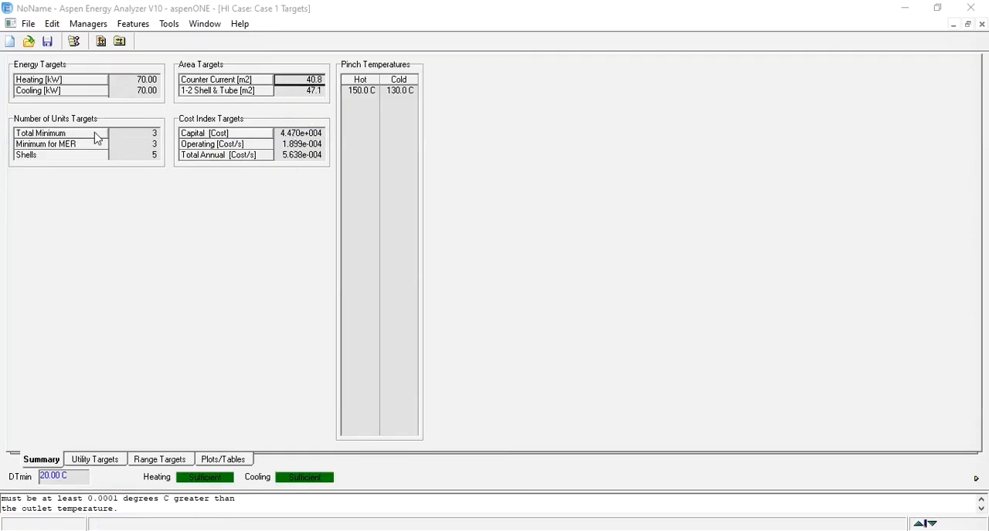
pyautogui.click(143, 134)
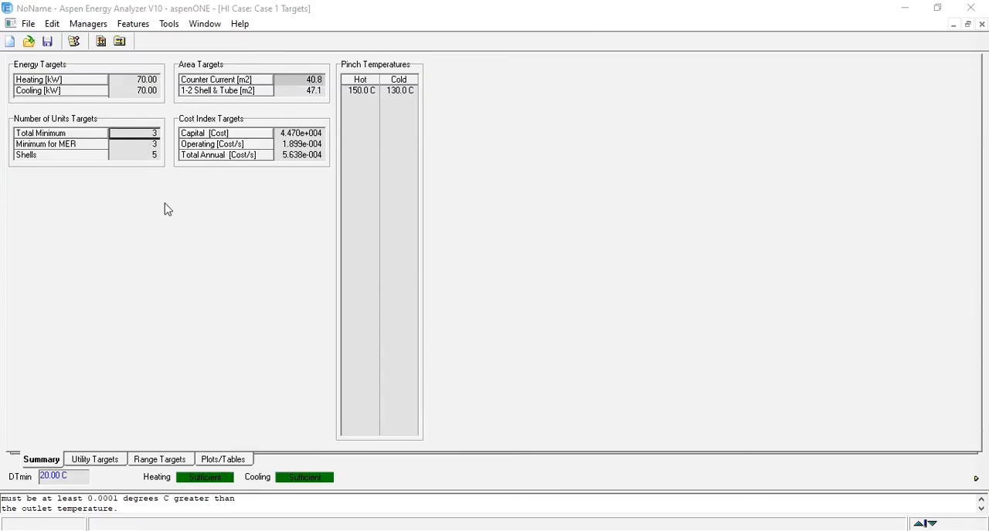
pyautogui.click(148, 144)
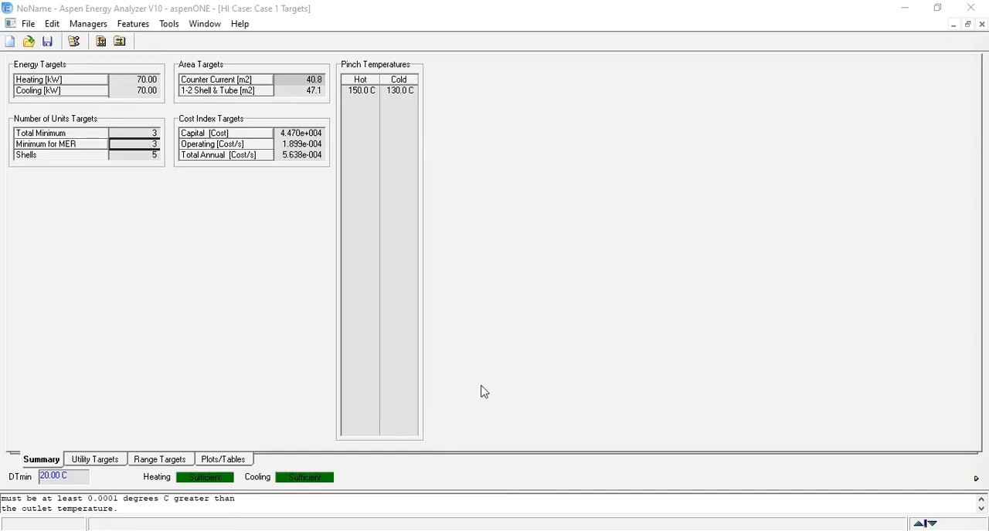
# Switch to PowerPoint, look at the slide with the heat exchanger network and pinch temperatures, and return to Aspen Energy Analyzer.
pyautogui.hotkey('alt', 'Tab')
pyautogui.press('Up')
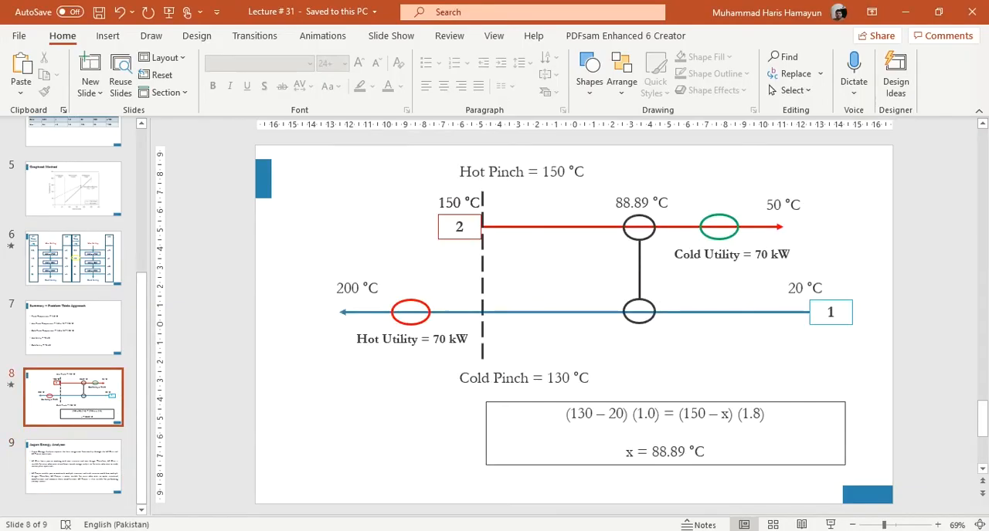
pyautogui.hotkey('alt', 'Tab')
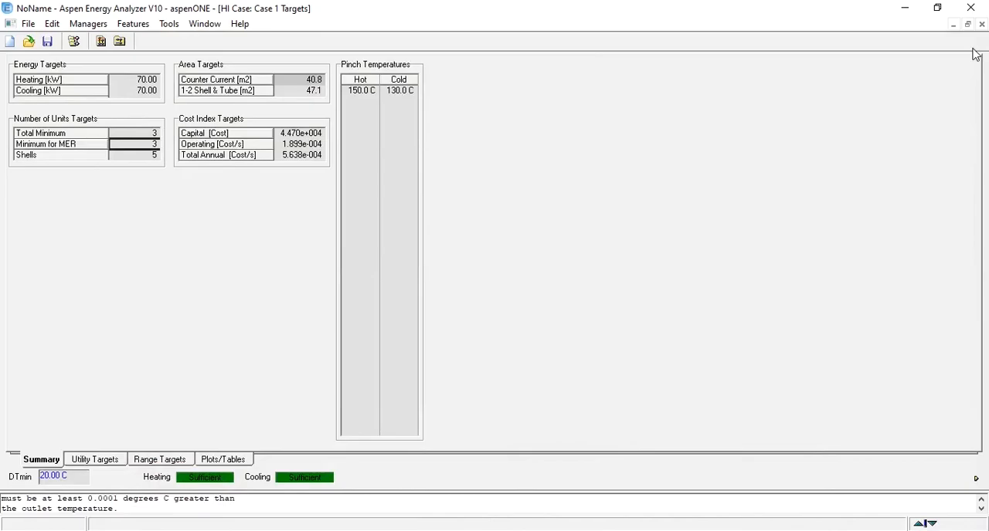
# Recalculate the range targets, and view the Operating Cost Index Target plot enlarged before closing the targets window.
pyautogui.click(964, 24)
pyautogui.click(293, 336)
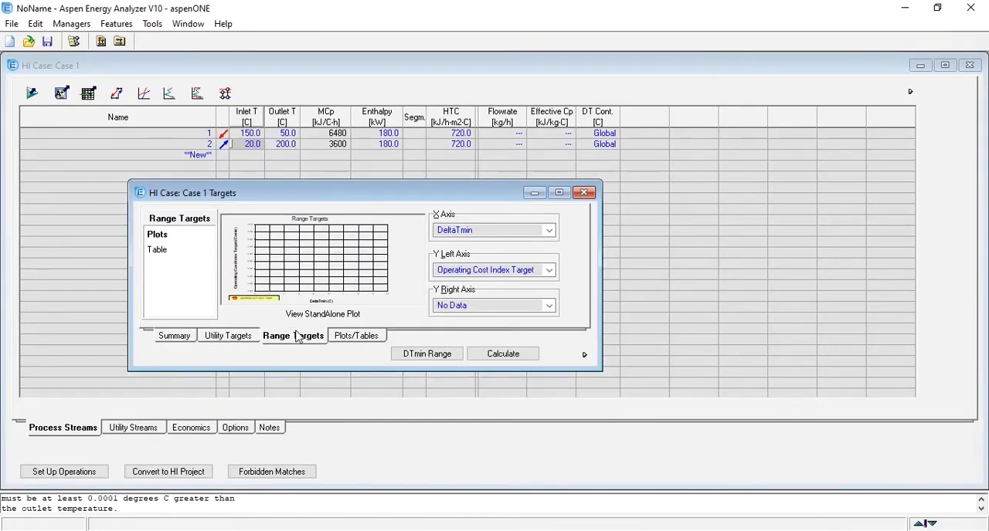
pyautogui.click(501, 356)
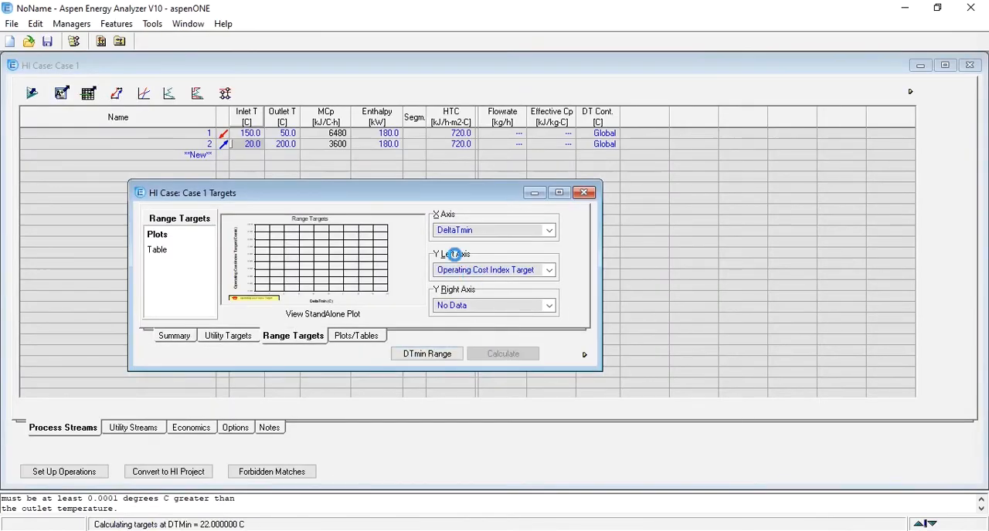
pyautogui.doubleClick(433, 193)
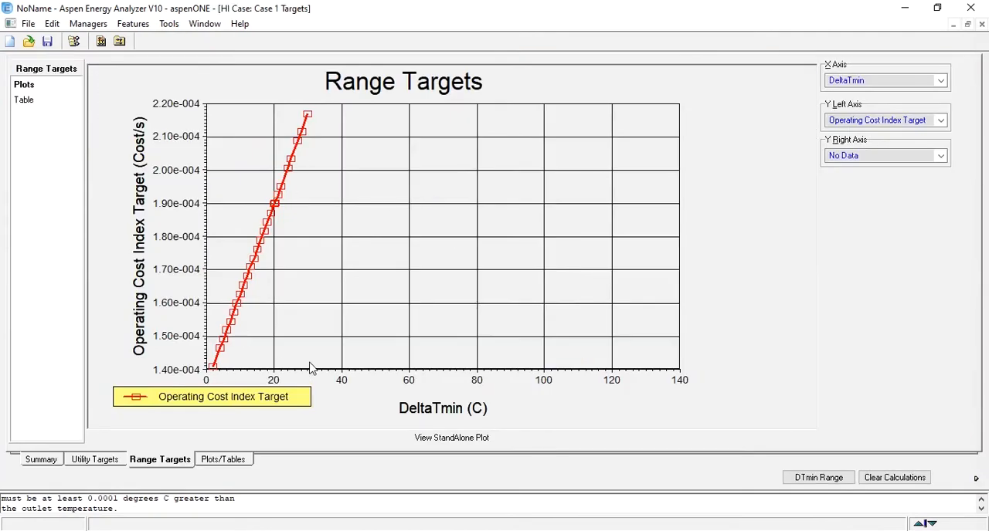
pyautogui.click(972, 26)
pyautogui.click(585, 193)
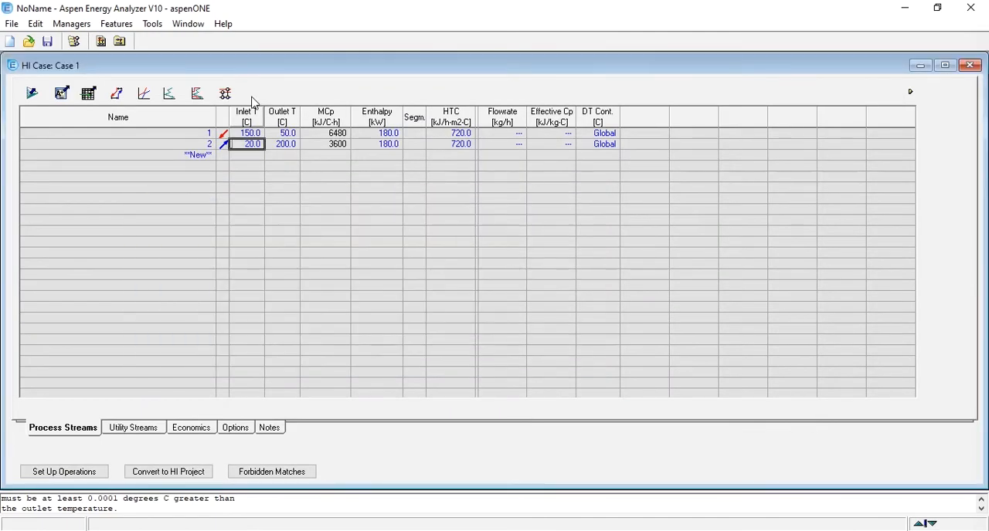
# View the Composite Curves, Grand Composite Curve and Utility Composite Curve one after another, closing each plot.
pyautogui.click(145, 95)
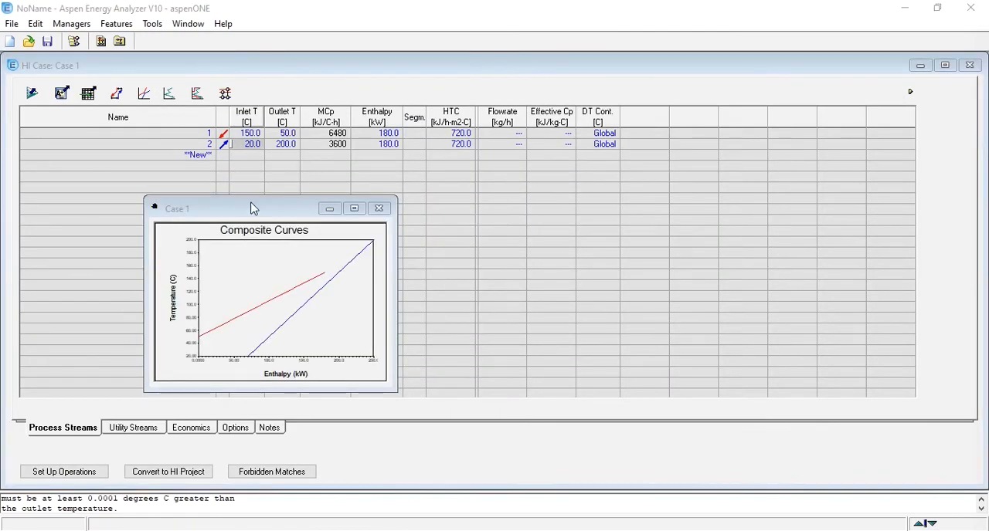
pyautogui.click(379, 208)
pyautogui.click(169, 94)
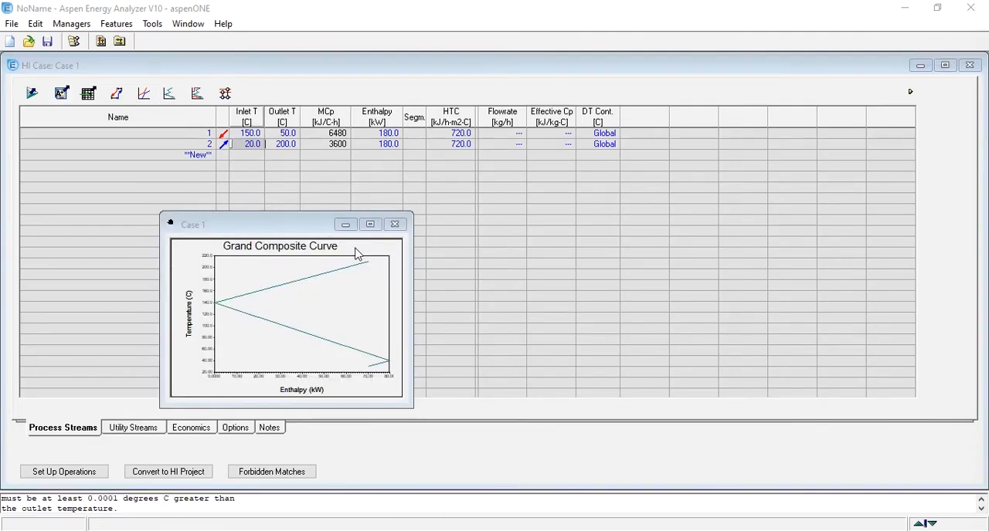
pyautogui.click(394, 225)
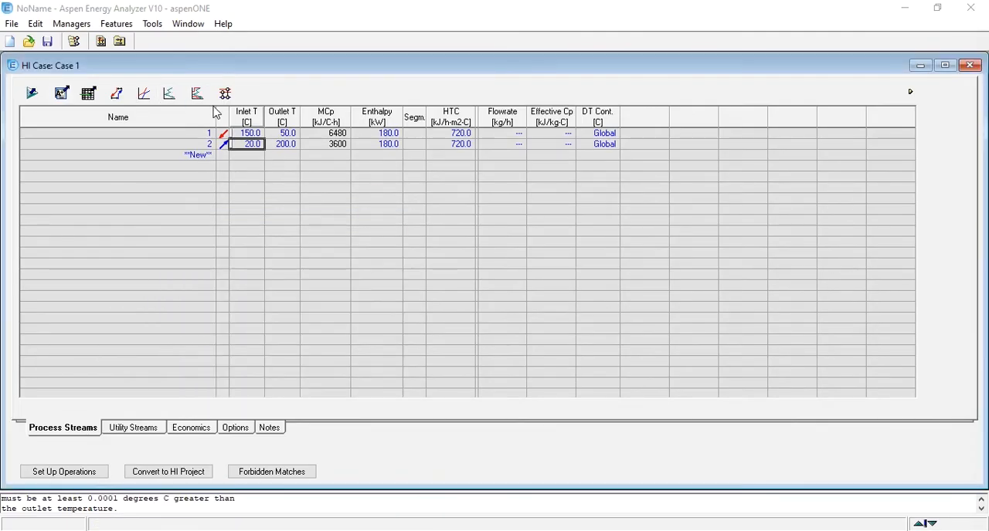
pyautogui.click(197, 93)
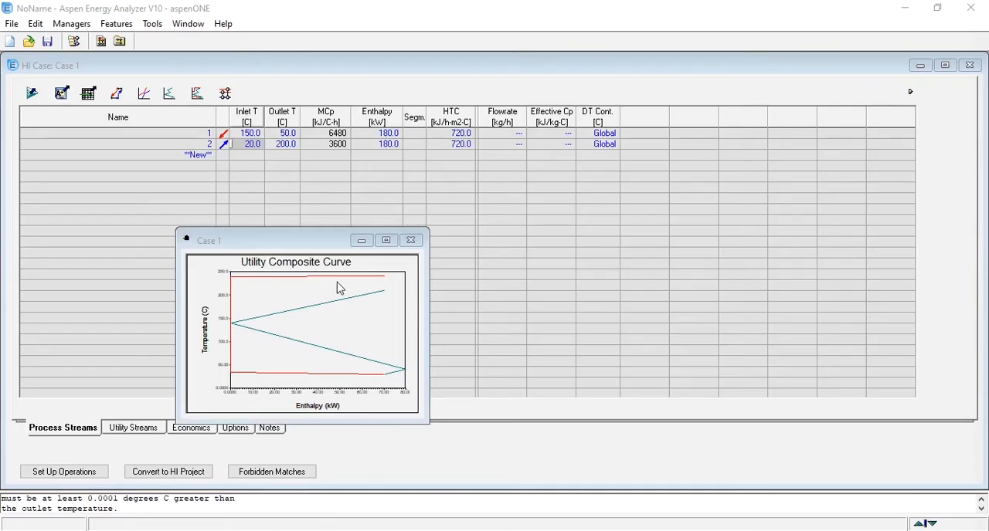
pyautogui.click(414, 243)
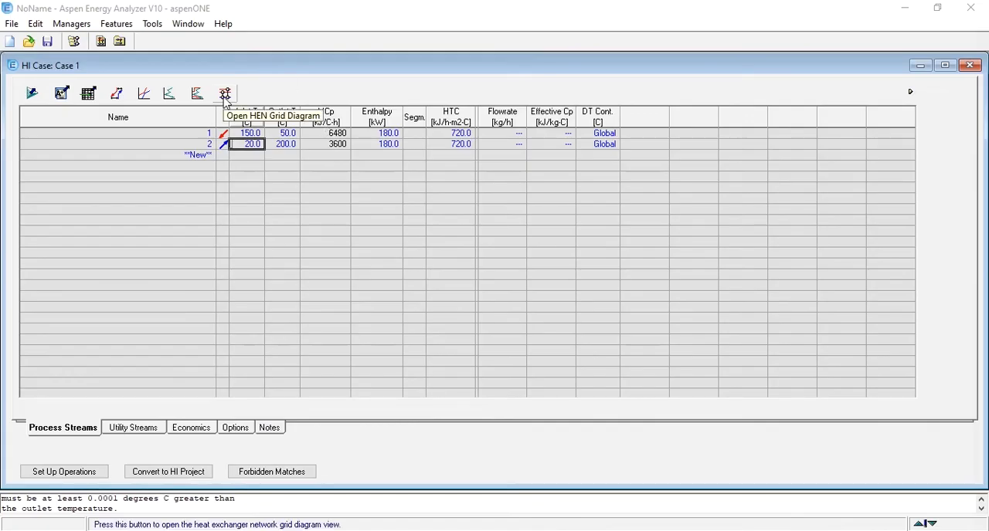
# Select Heat Exchanger as the type of the DEFAULT capital cost parameter set in the case's economics data.
pyautogui.click(193, 432)
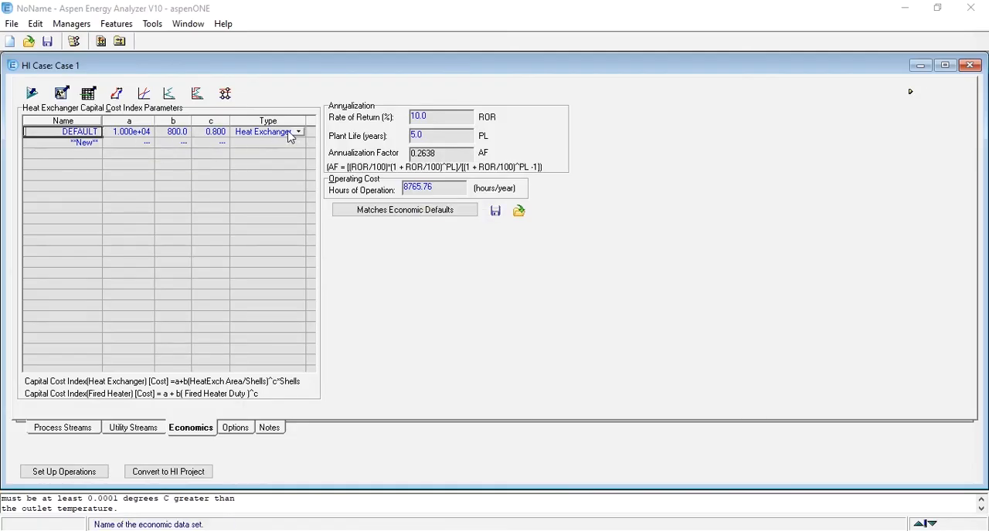
pyautogui.click(299, 133)
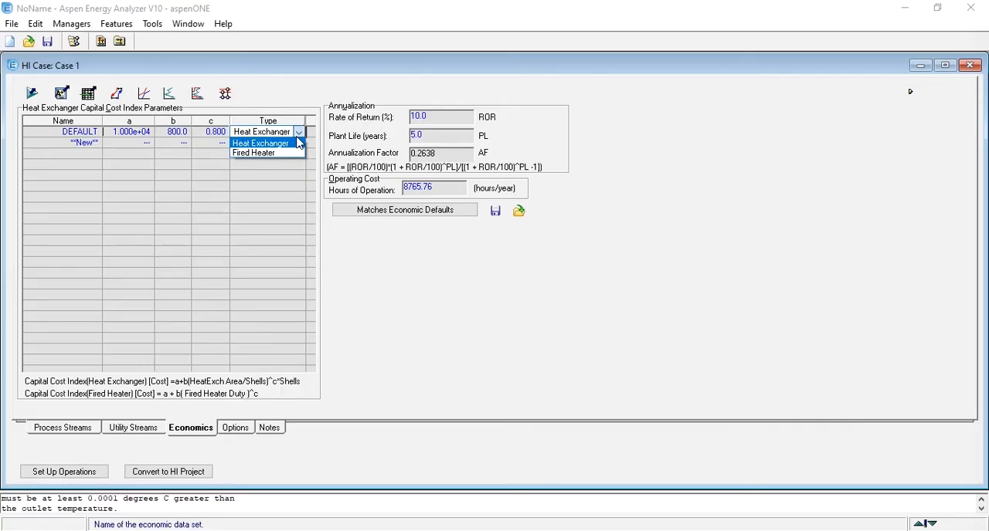
pyautogui.click(298, 141)
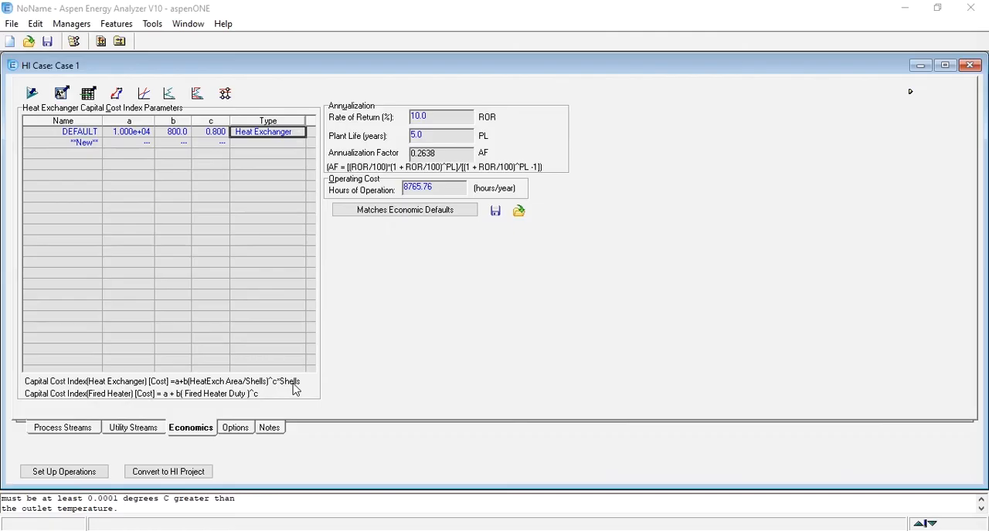
# Return to the process streams, review the targets summary, and close the targets window.
pyautogui.click(82, 427)
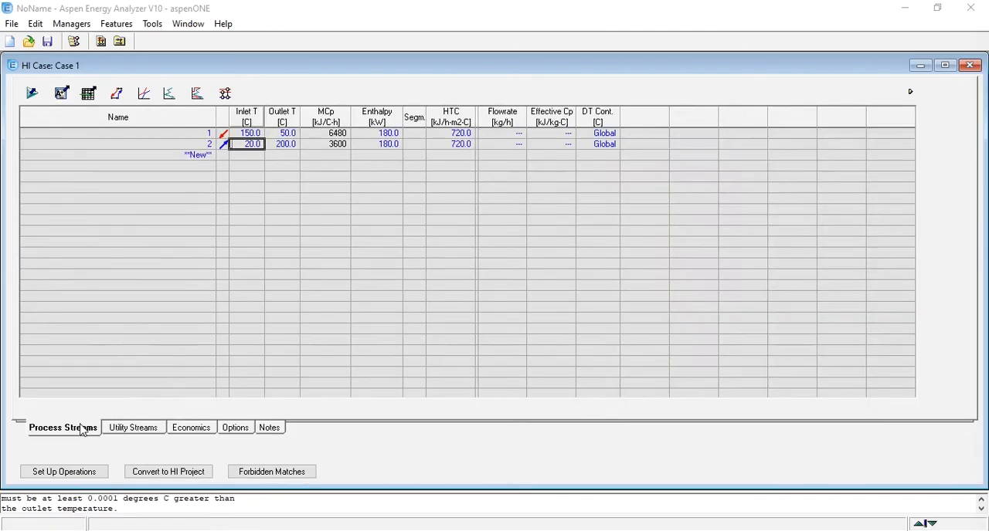
pyautogui.click(117, 94)
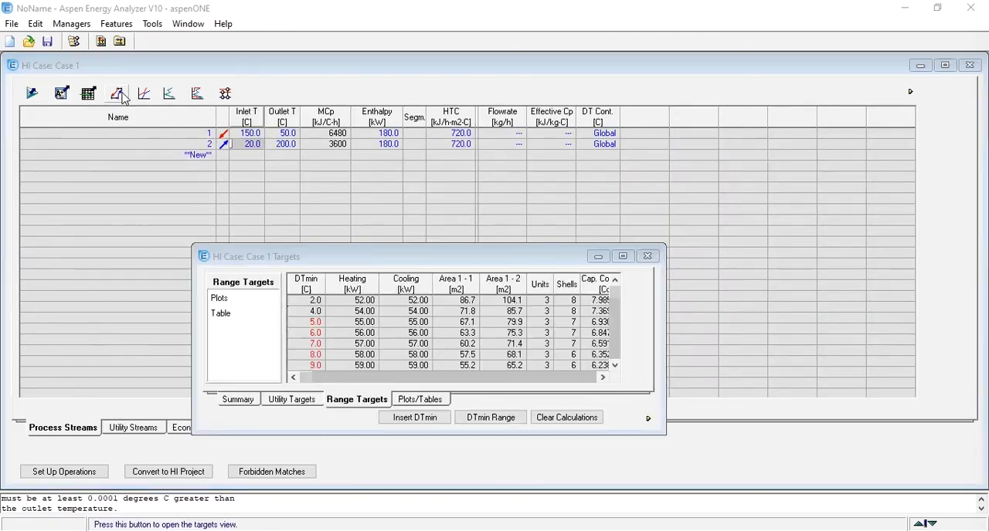
pyautogui.click(235, 401)
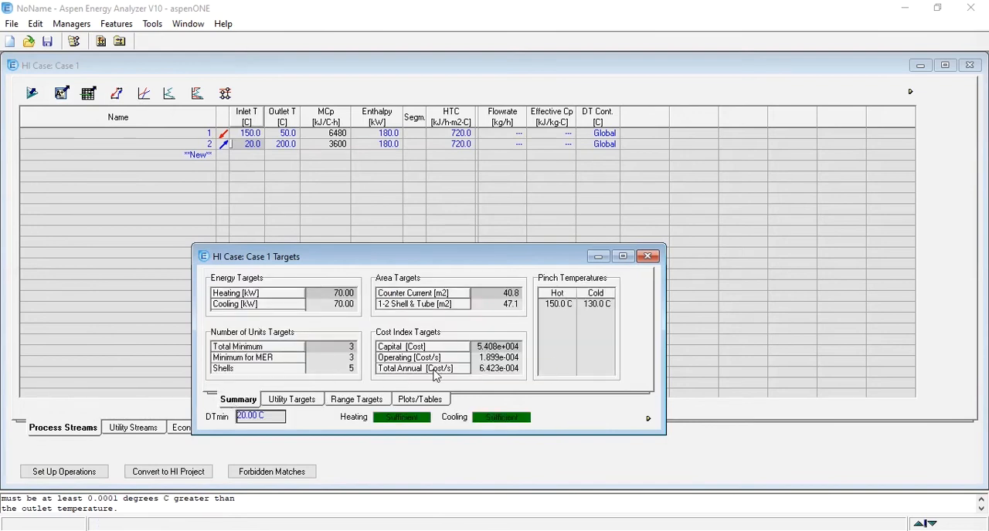
pyautogui.click(647, 257)
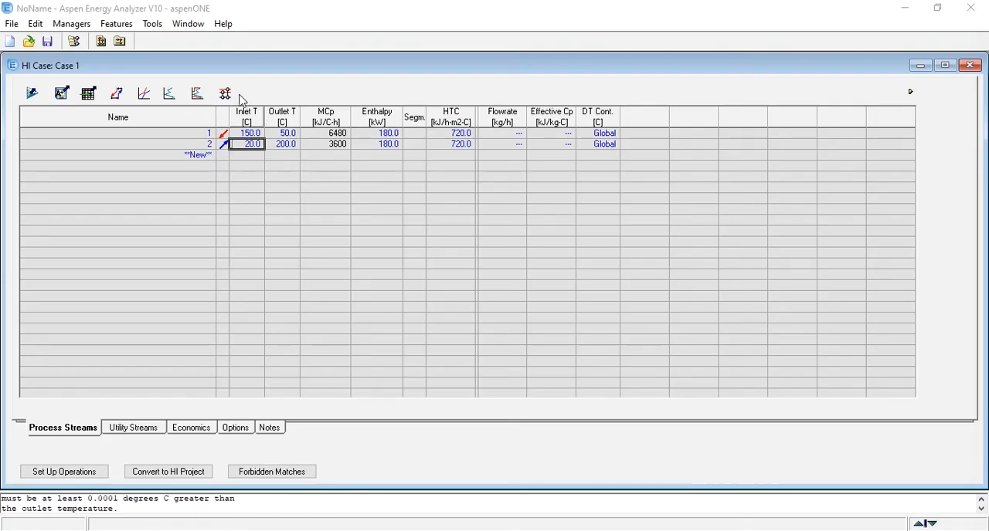
# Open the HEN grid diagram, and resize and arrange its window beside the narrowed case window.
pyautogui.click(226, 94)
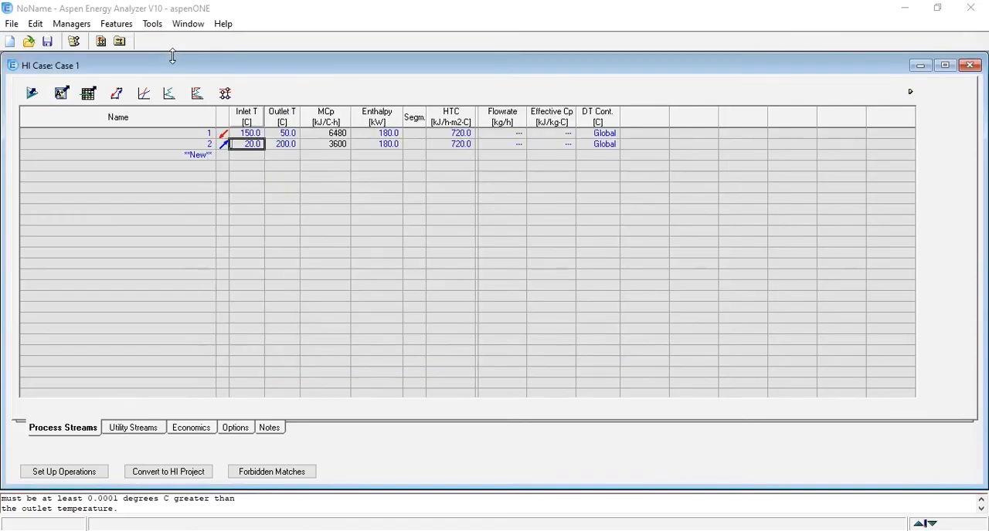
pyautogui.click(185, 62)
pyautogui.moveTo(983, 176); pyautogui.dragTo(602, 176)
pyautogui.moveTo(656, 71); pyautogui.dragTo(868, 64)
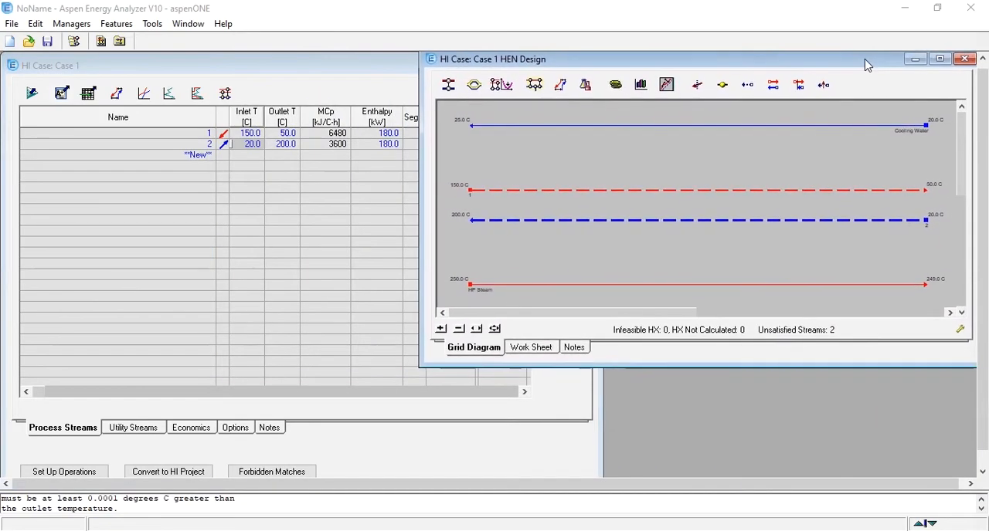
pyautogui.doubleClick(711, 64)
pyautogui.moveTo(4, 200); pyautogui.dragTo(415, 230)
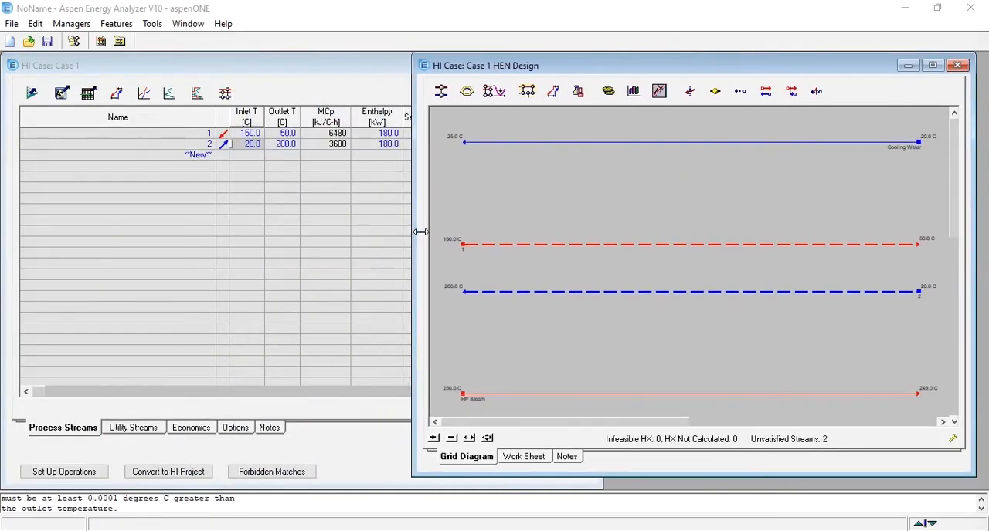
pyautogui.moveTo(655, 68); pyautogui.dragTo(687, 69)
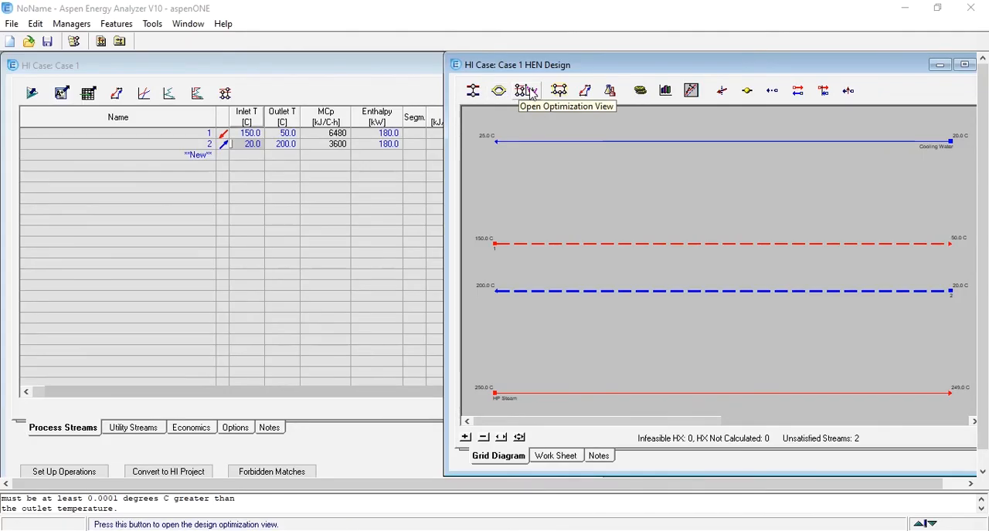
# Check the capital and energy targets from the HEN design, close them, and return to the grid diagram.
pyautogui.click(584, 91)
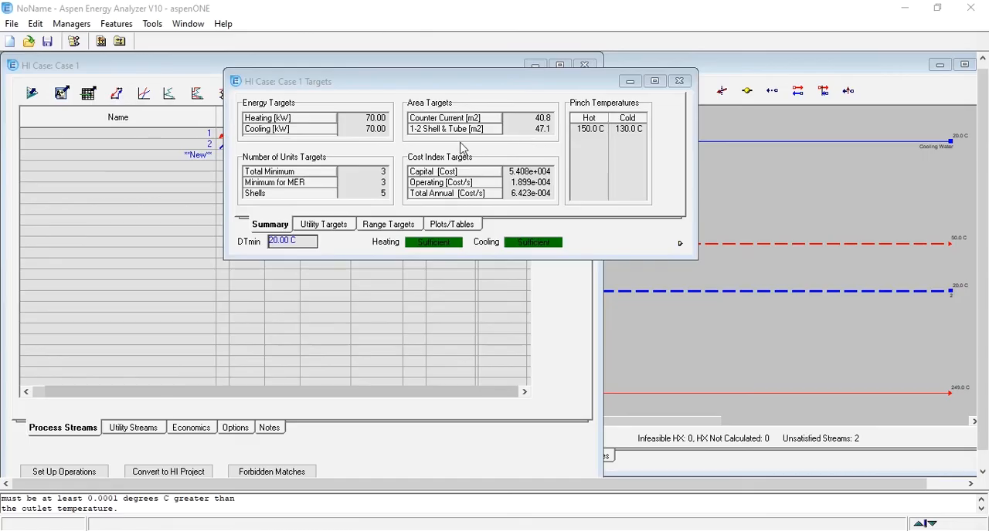
pyautogui.click(679, 81)
pyautogui.click(707, 64)
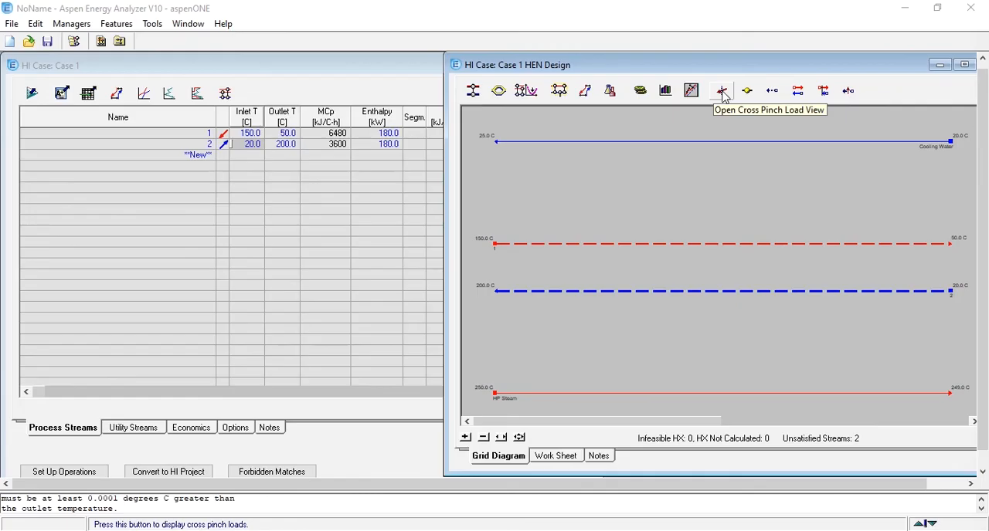
# Show the pinch lines on the HEN grid diagram and widen its window, keeping the original stream directions.
pyautogui.click(796, 92)
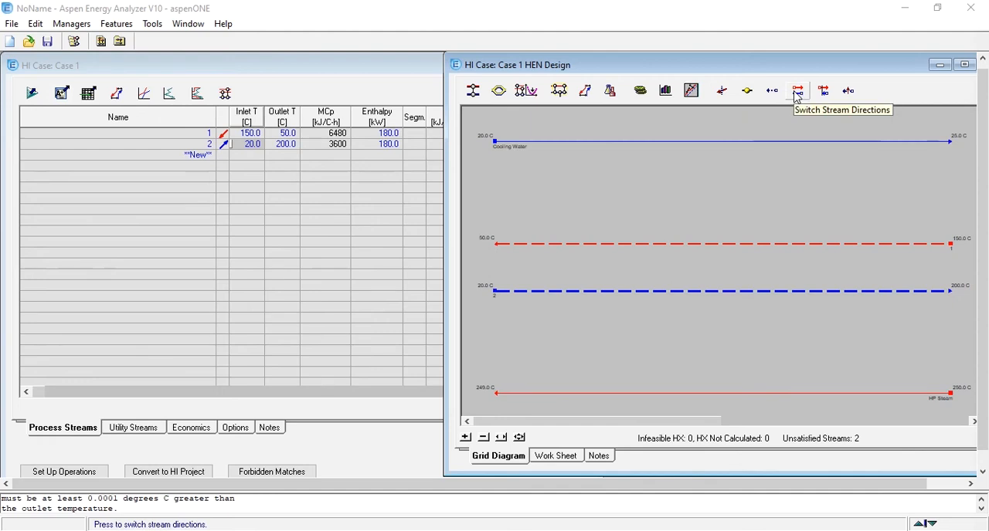
pyautogui.click(797, 91)
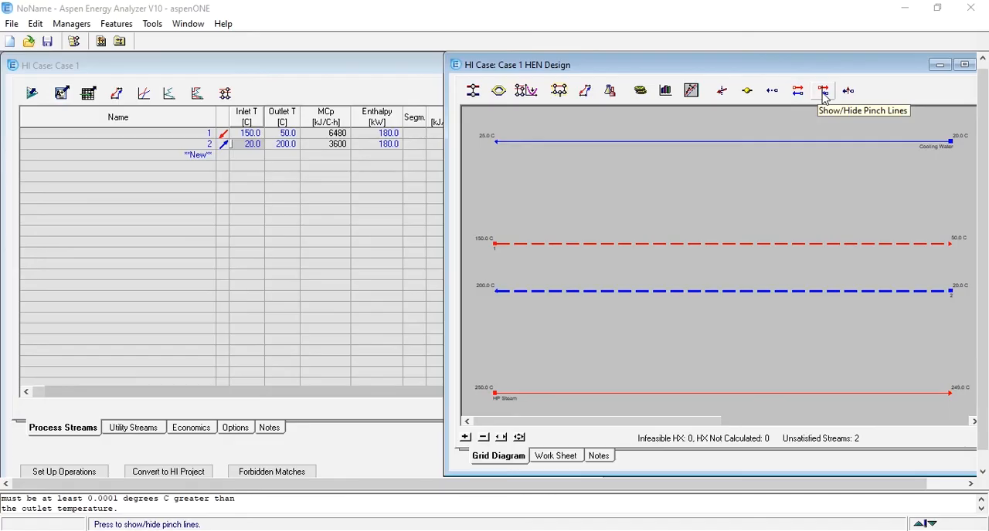
pyautogui.click(824, 92)
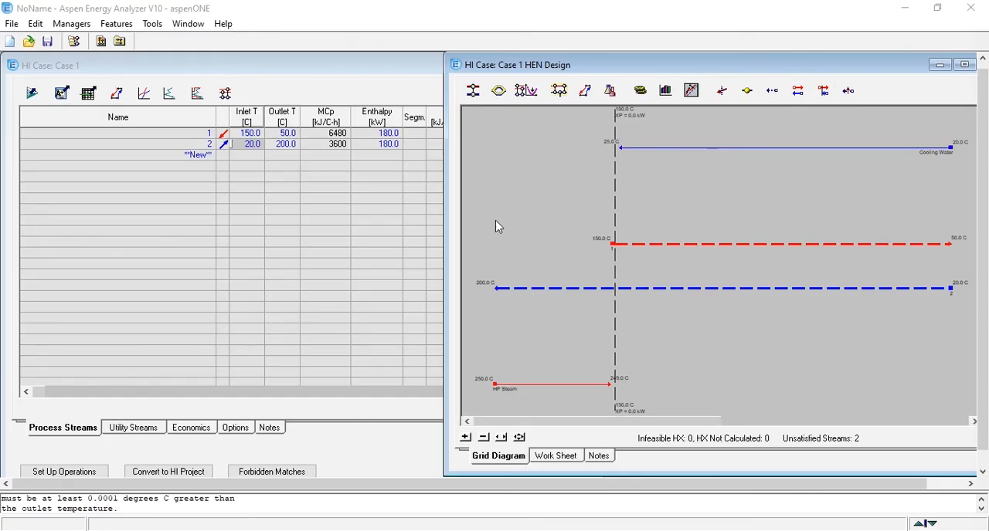
pyautogui.moveTo(444, 238); pyautogui.dragTo(374, 248)
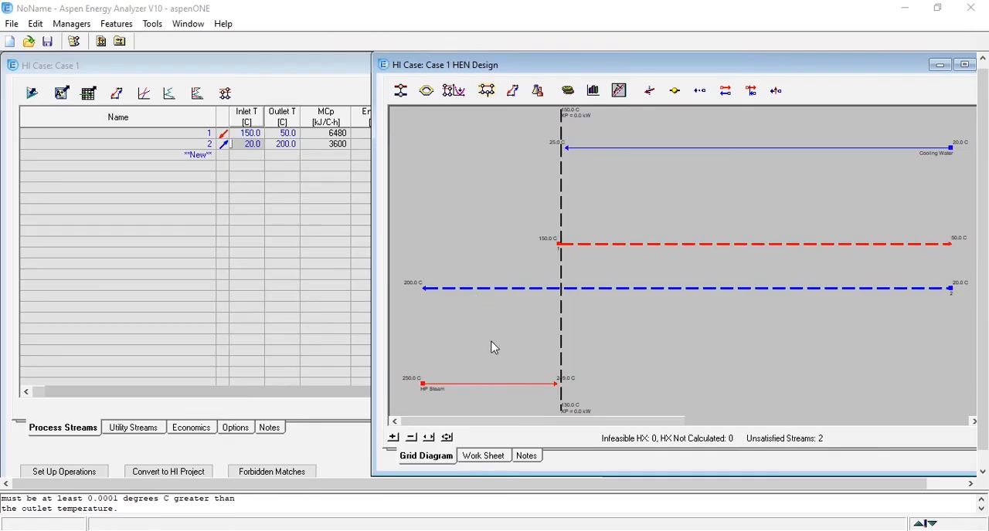
# Add a heat exchanger between cold stream 2 and HP Steam, with a cold stream inlet temperature of 130 °C.
pyautogui.click(401, 92)
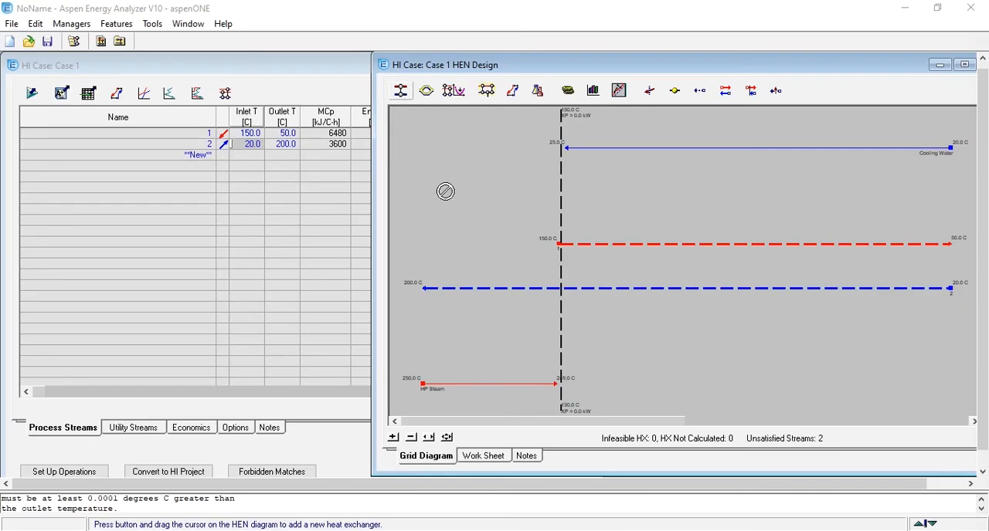
pyautogui.moveTo(472, 289); pyautogui.dragTo(471, 384)
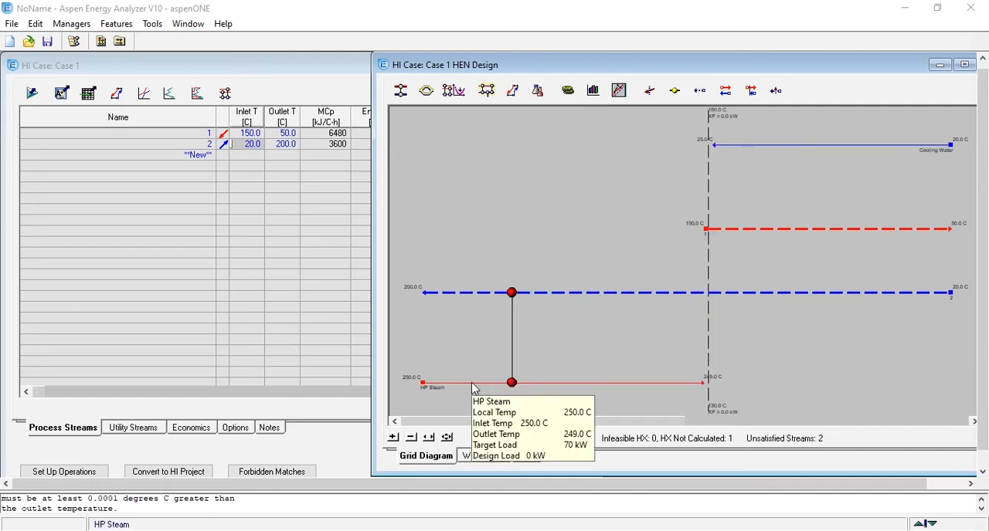
pyautogui.doubleClick(512, 382)
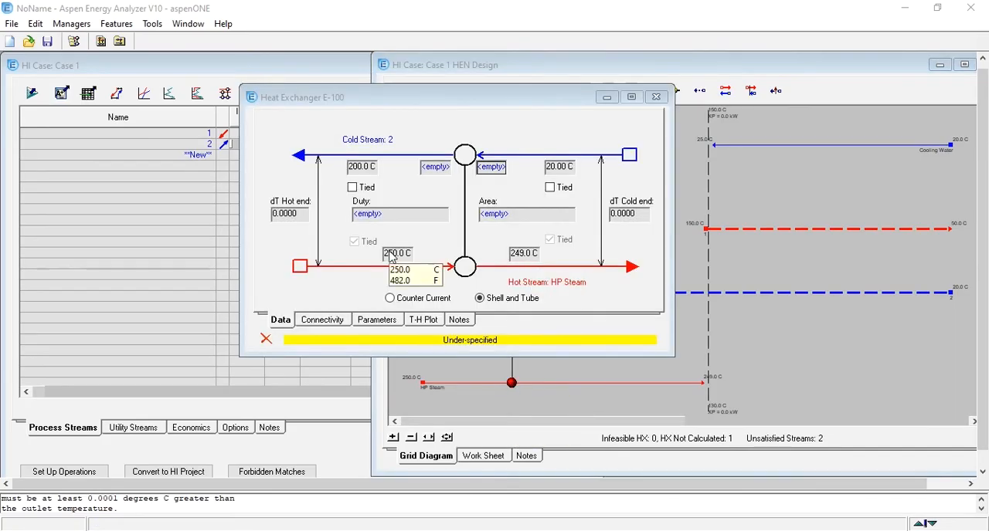
pyautogui.moveTo(532, 263)
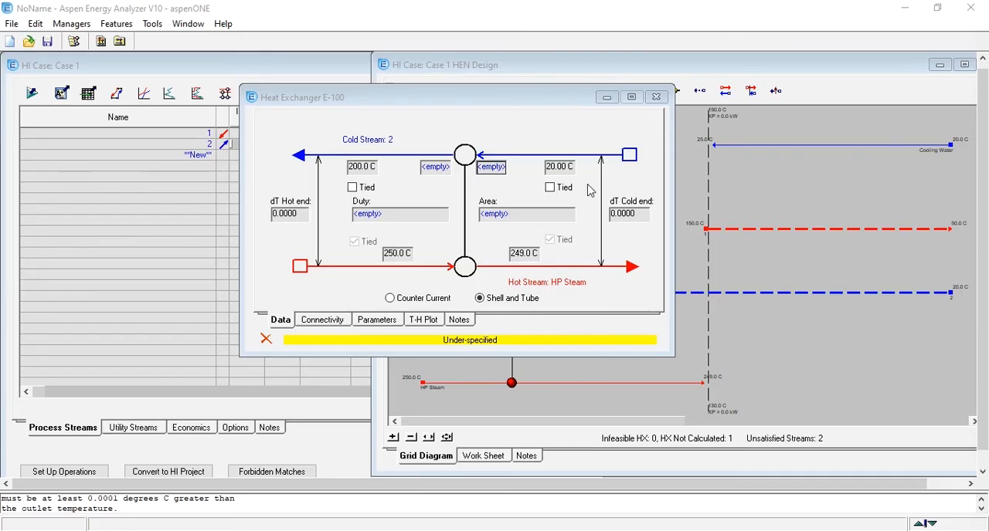
pyautogui.click(565, 169)
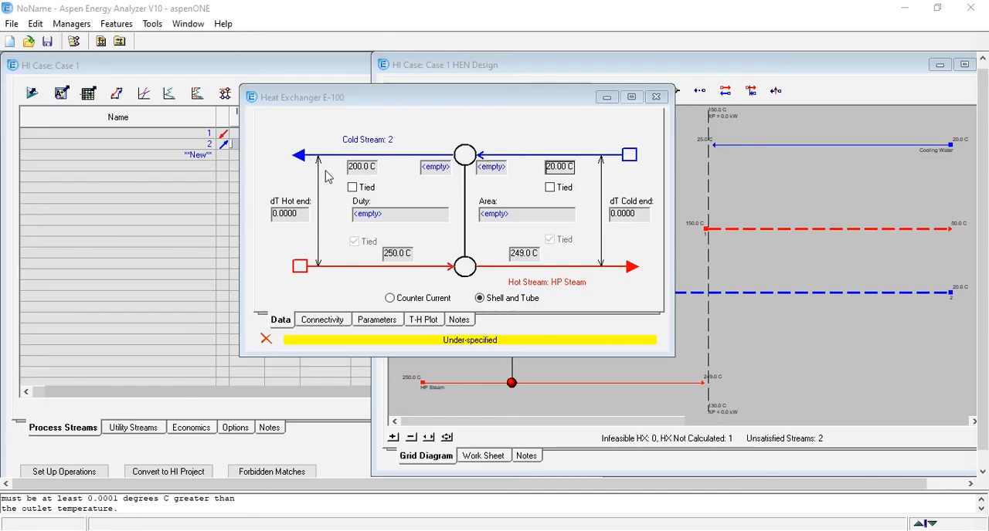
pyautogui.click(485, 170)
pyautogui.write('130')
pyautogui.press('Return')
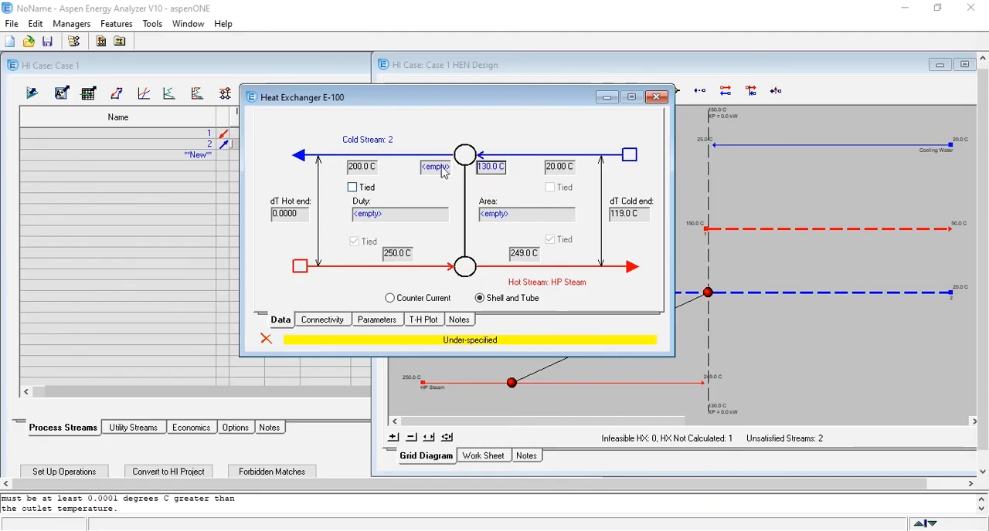
# Set the steam heater's cold stream outlet temperature to 200 °C, check its duty and area, and close it.
pyautogui.click(354, 188)
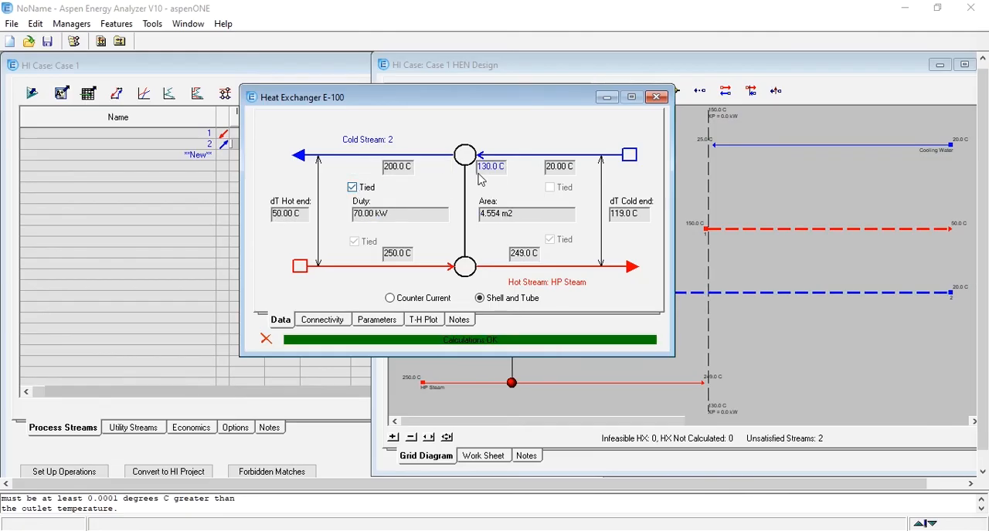
pyautogui.click(352, 188)
pyautogui.write('200')
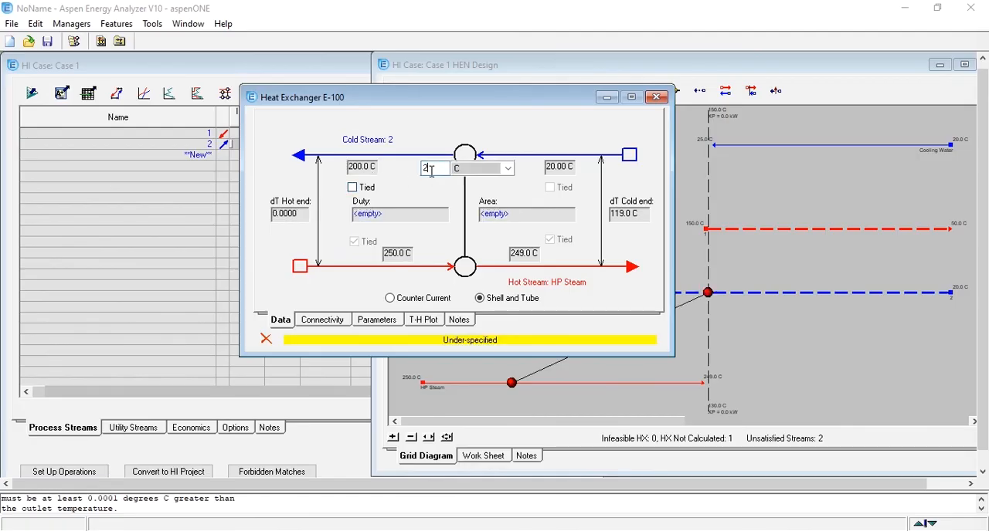
pyautogui.press('Return')
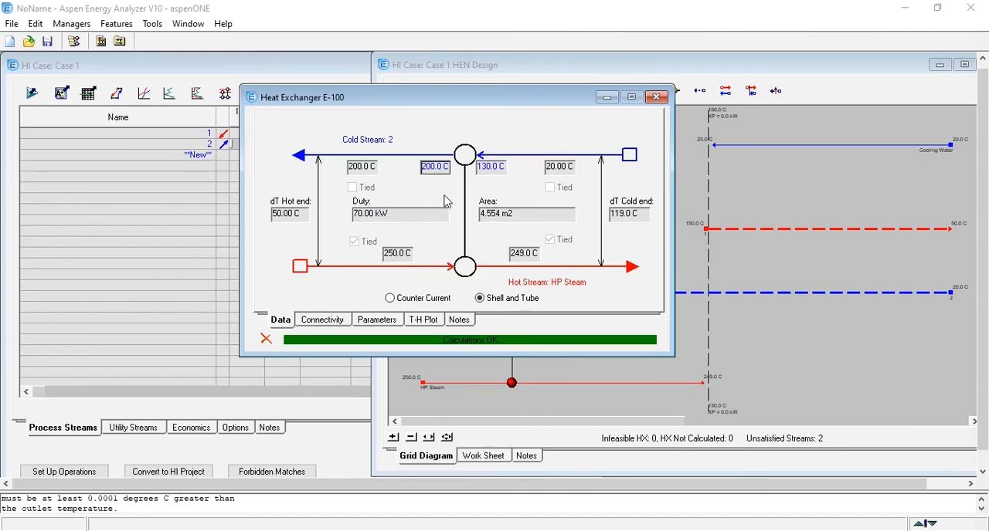
pyautogui.moveTo(389, 221)
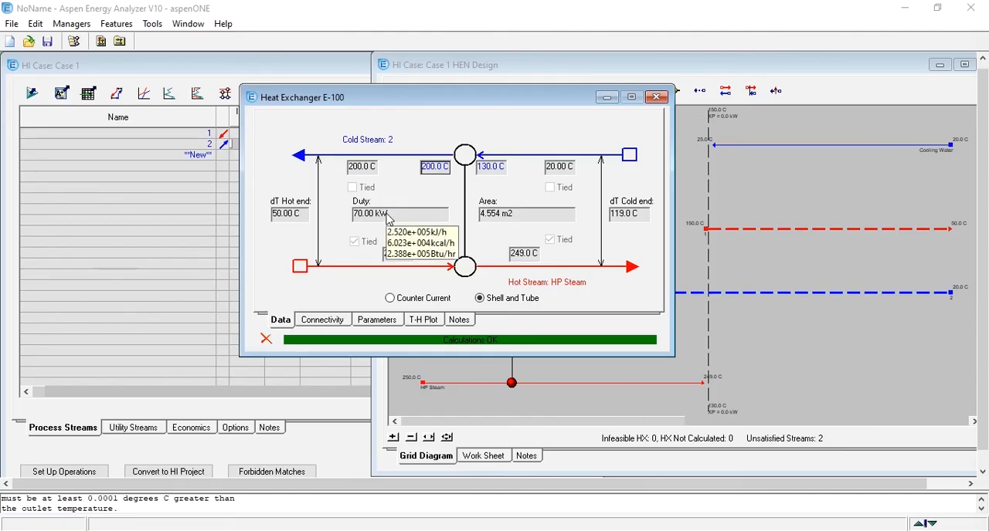
pyautogui.moveTo(502, 222)
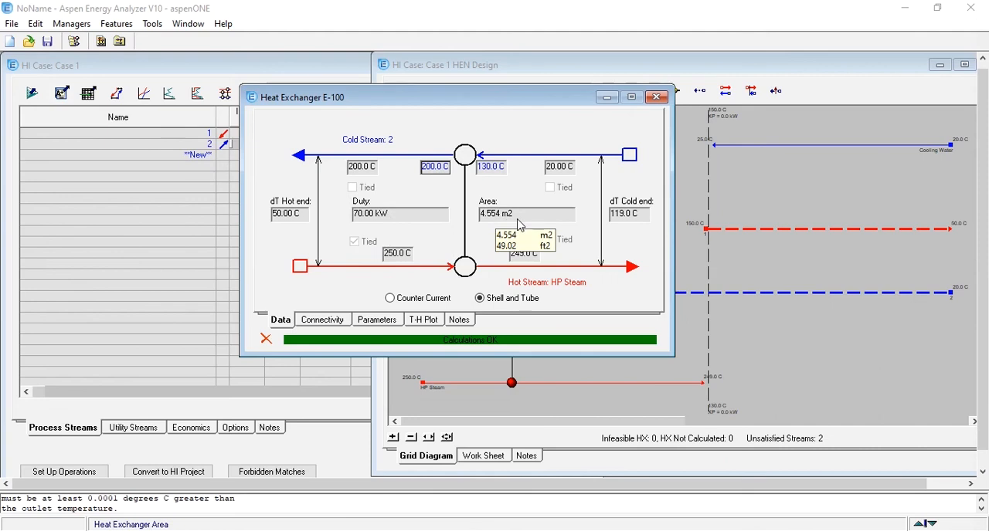
pyautogui.click(657, 98)
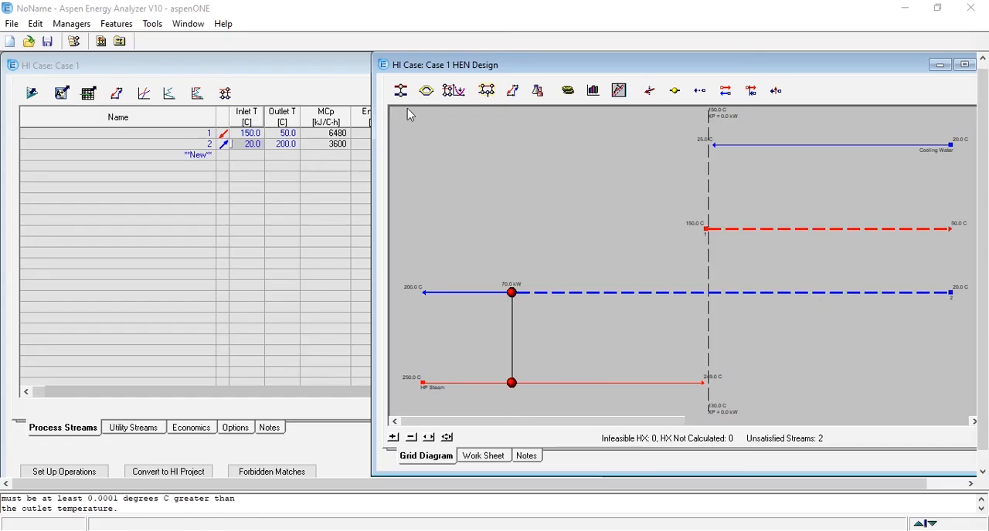
# Add a heat exchanger between process streams 1 and 2, and tie its hot and cold inlet temperatures.
pyautogui.moveTo(400, 90); pyautogui.dragTo(839, 292)
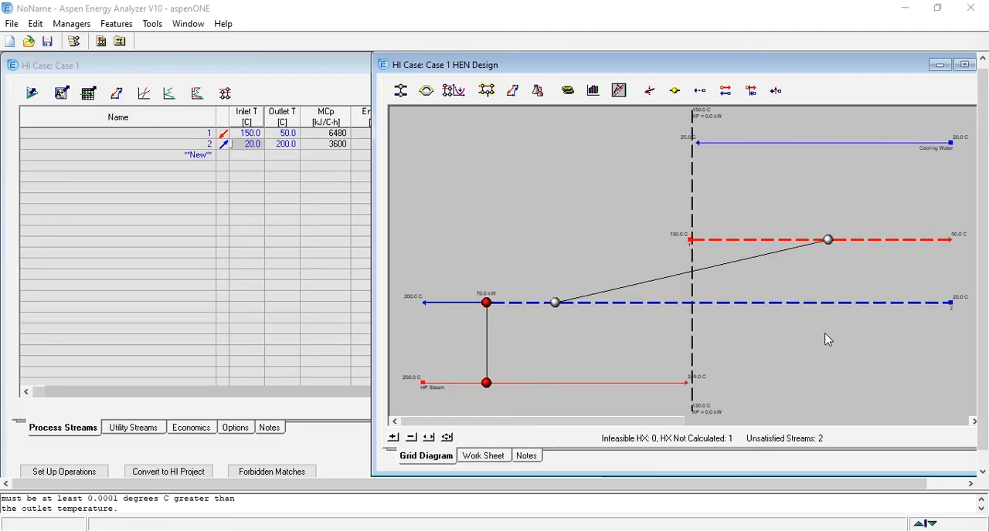
pyautogui.moveTo(828, 242)
pyautogui.doubleClick(828, 242)
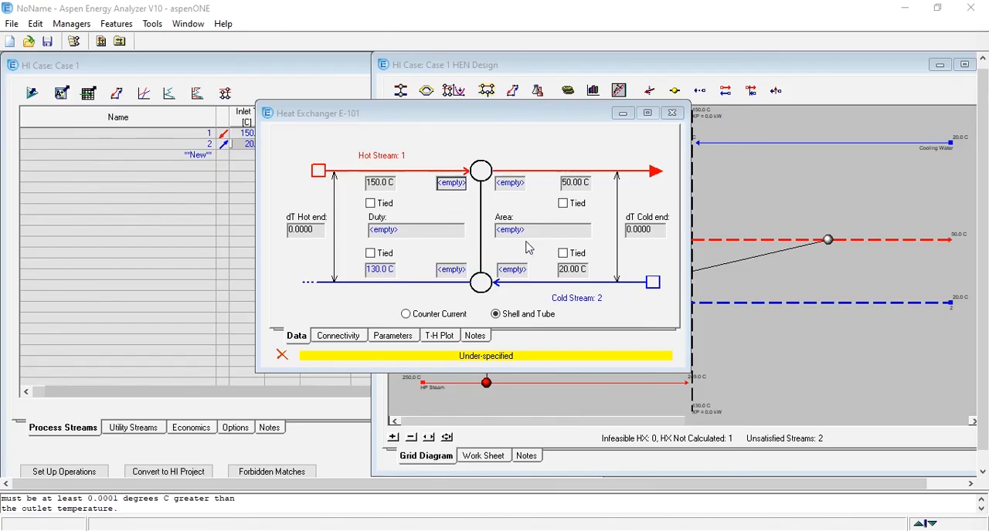
pyautogui.click(370, 203)
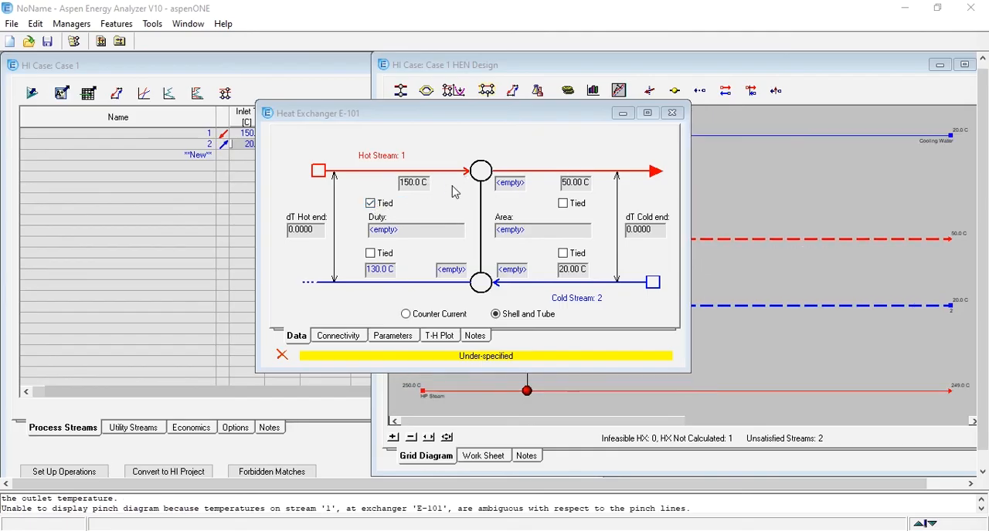
pyautogui.click(562, 254)
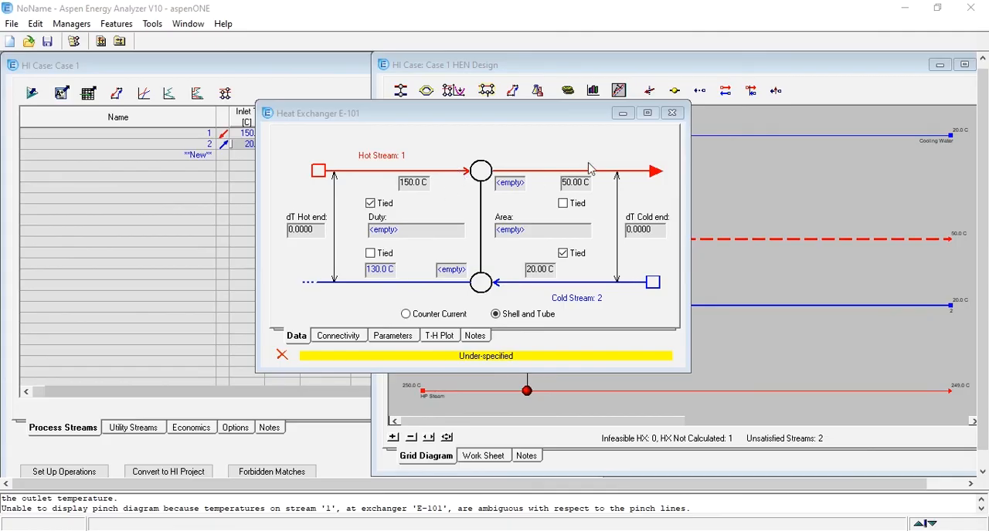
# Try tying the hot stream 1 outlet temperature in the process-to-process exchanger, and untie it again.
pyautogui.click(563, 204)
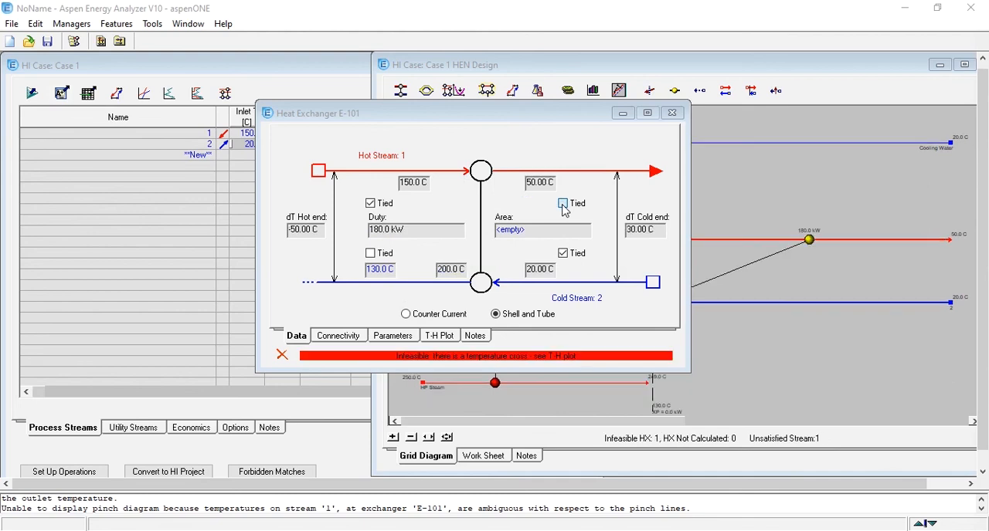
pyautogui.moveTo(452, 280)
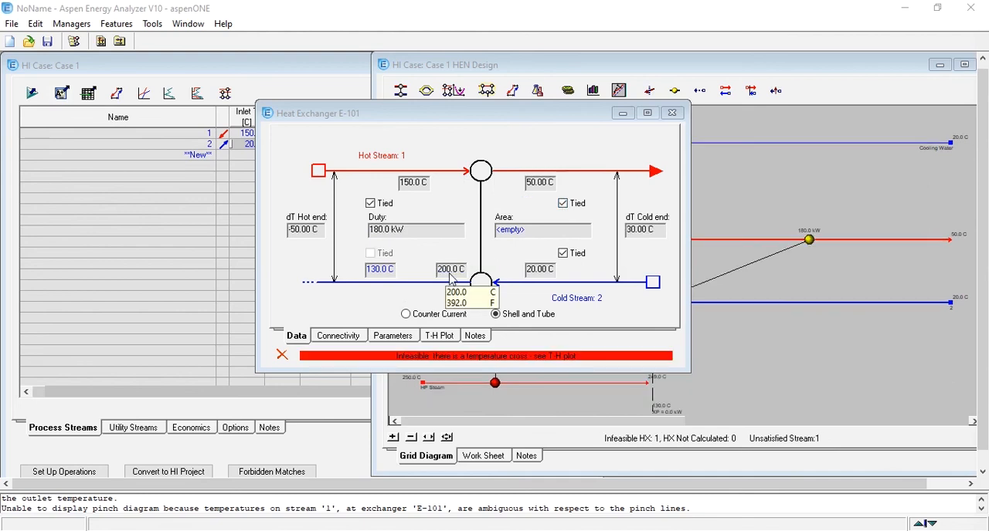
pyautogui.click(379, 271)
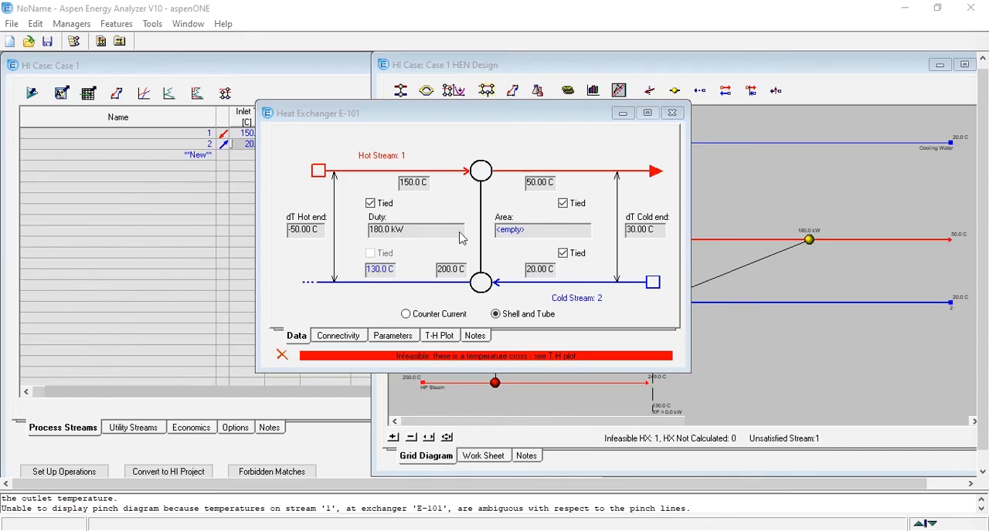
pyautogui.click(480, 131)
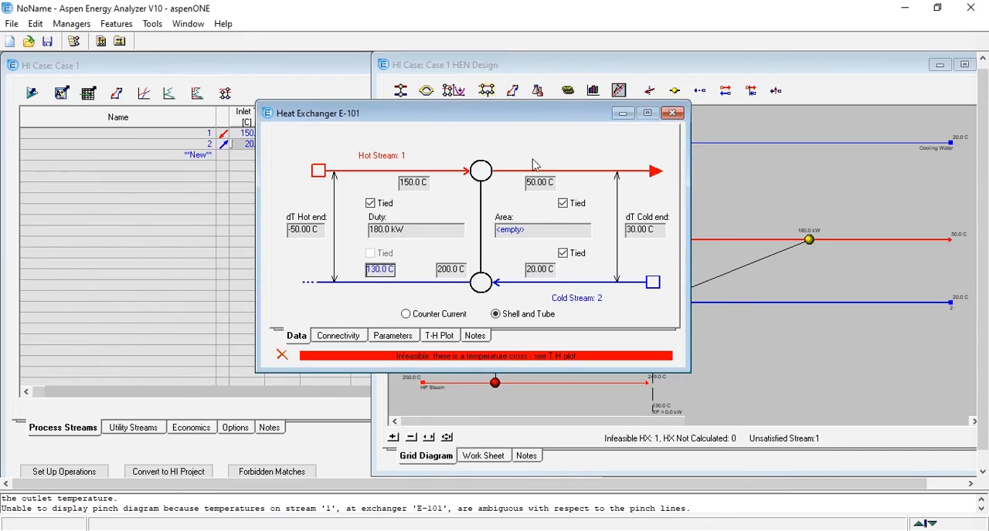
pyautogui.click(563, 205)
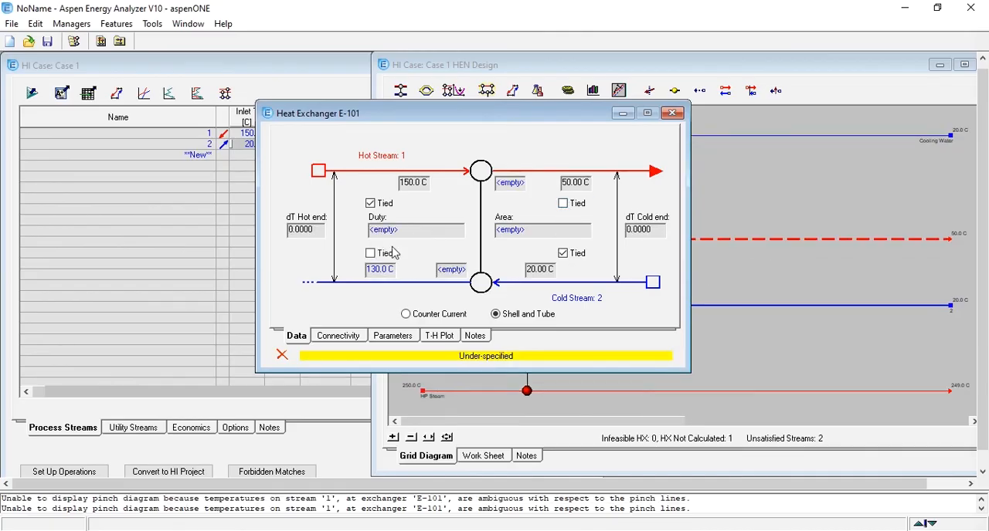
# Tie the cold stream 2 outlet to 130 °C, check the hot stream's outlet temperature, and close the exchanger.
pyautogui.click(370, 254)
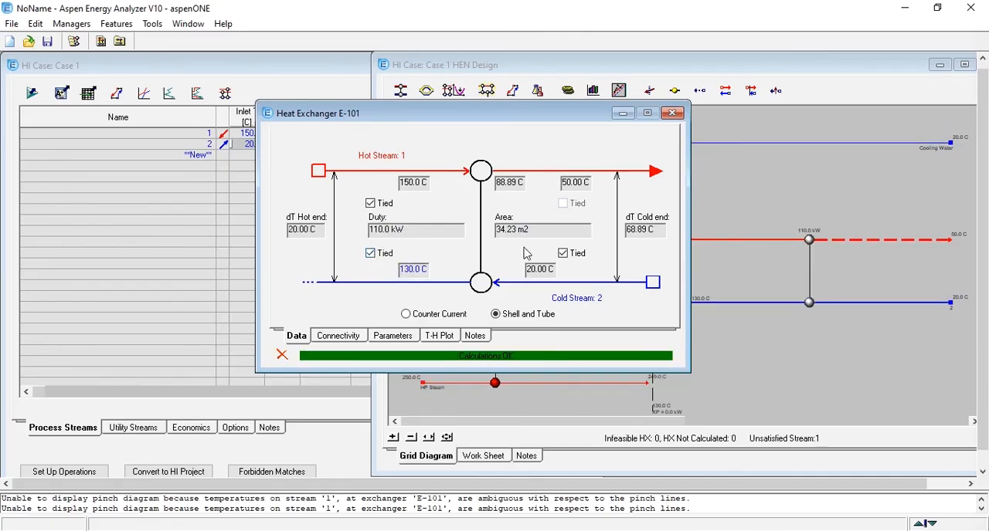
pyautogui.moveTo(514, 190)
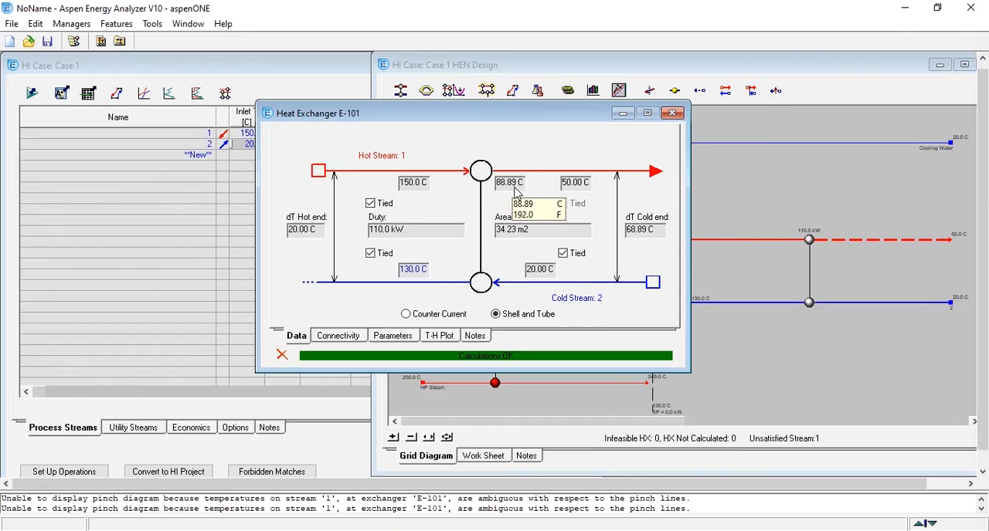
pyautogui.moveTo(573, 188)
pyautogui.click(672, 112)
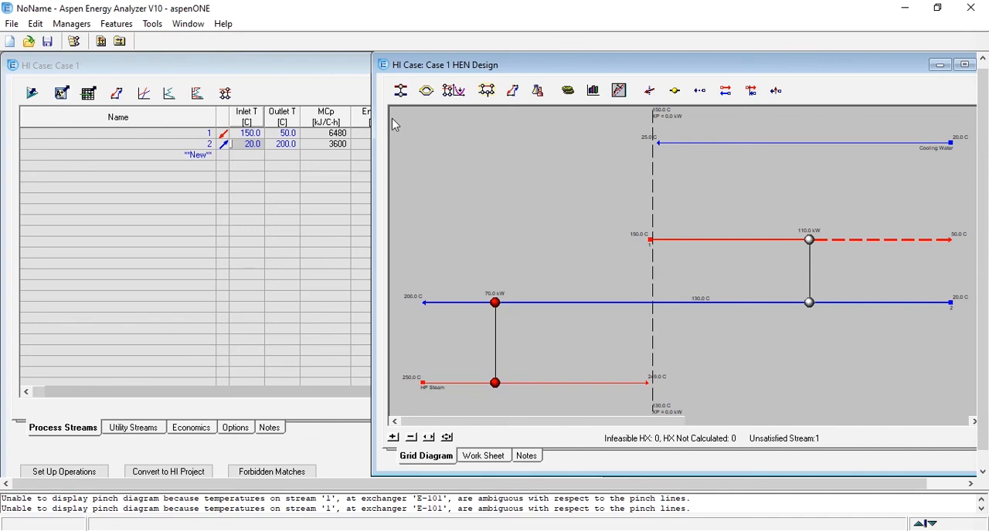
# Add a heat exchanger between Cooling Water and hot stream 1, downstream of the process-to-process exchanger.
pyautogui.moveTo(400, 91); pyautogui.dragTo(897, 143)
pyautogui.moveTo(898, 143); pyautogui.dragTo(897, 240)
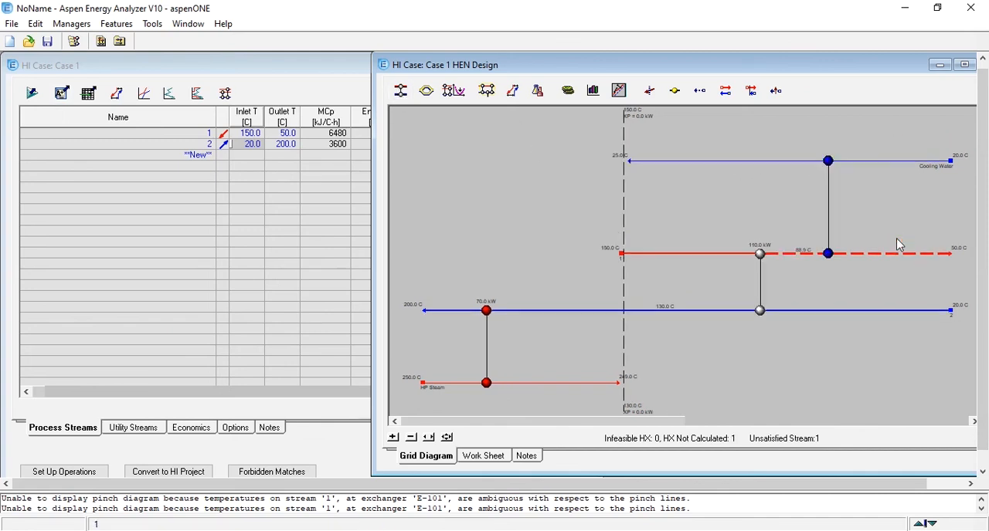
pyautogui.moveTo(829, 255)
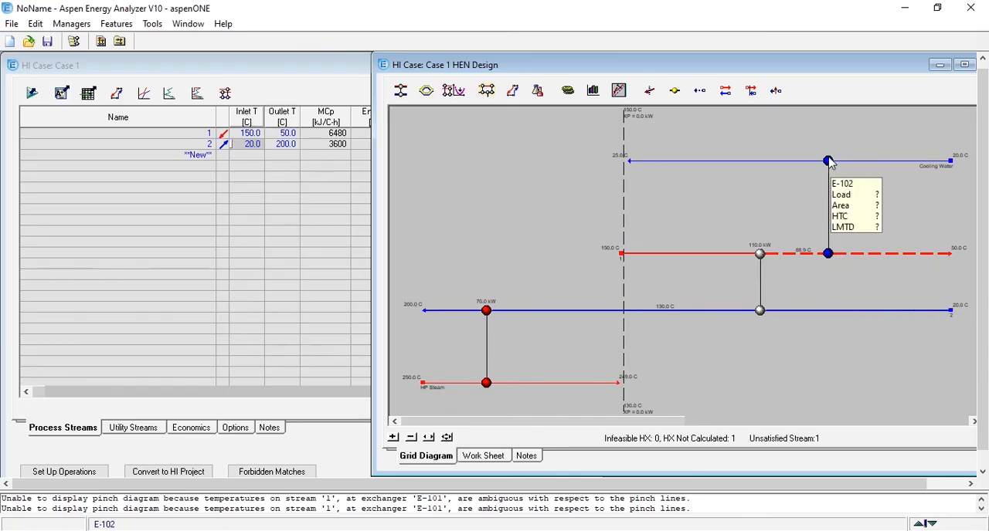
pyautogui.moveTo(861, 256)
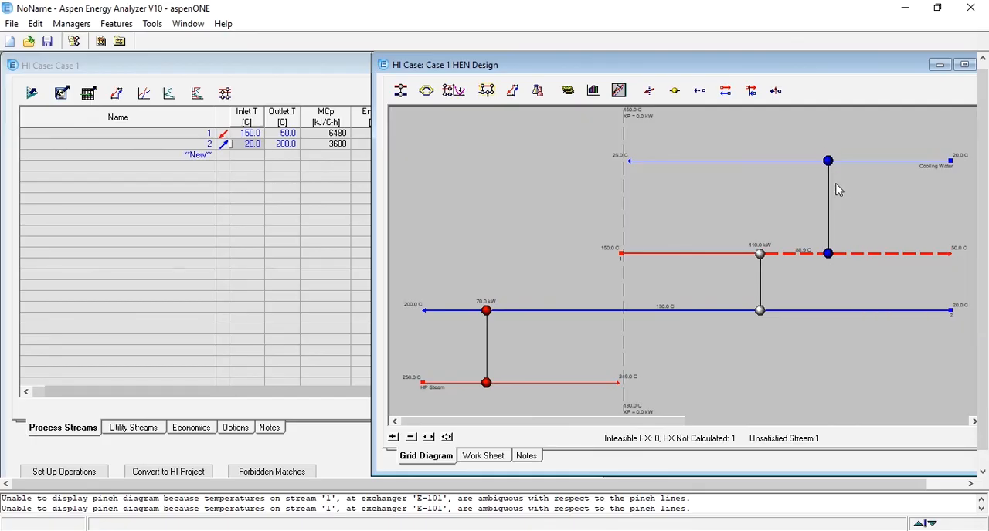
# Tie hot stream 1's inlet and outlet temperatures in the cooling water exchanger, close it, and maximize the HEN design window.
pyautogui.doubleClick(828, 253)
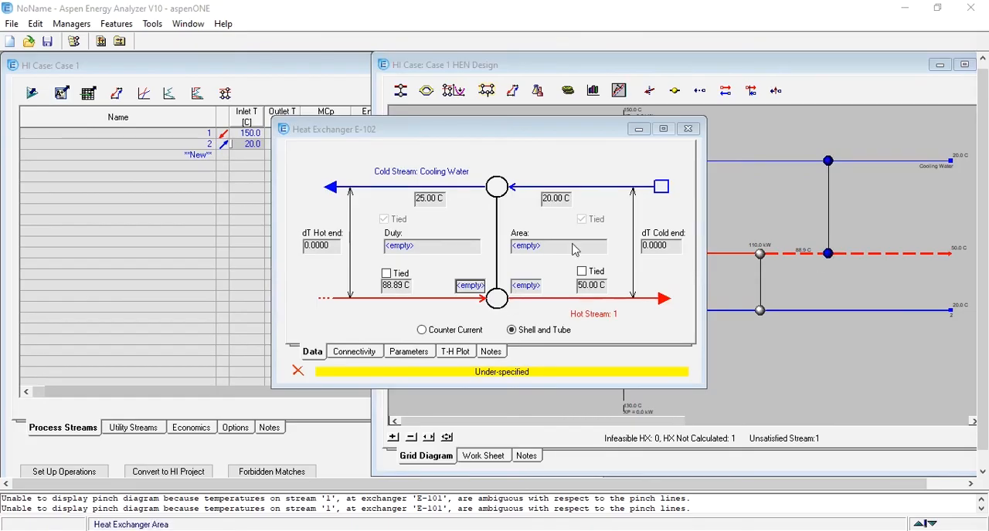
pyautogui.click(386, 273)
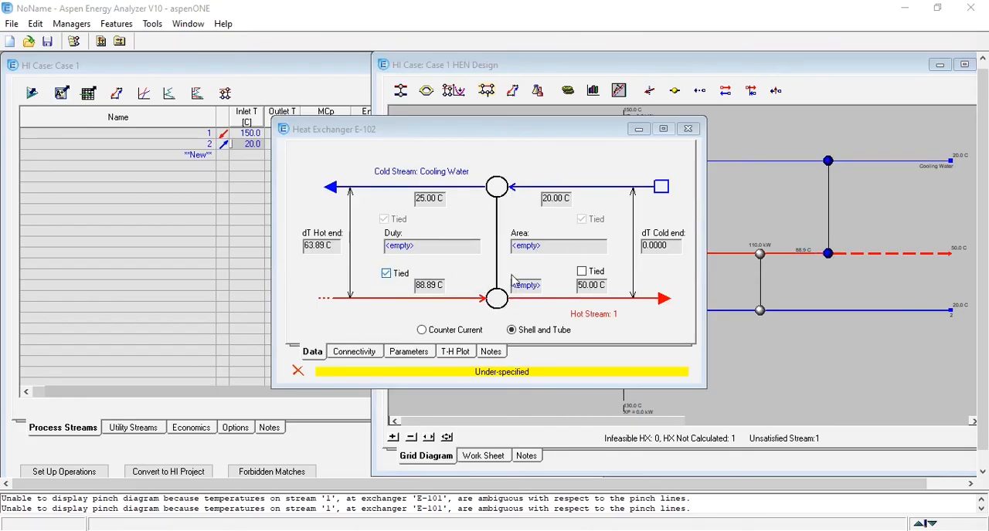
pyautogui.click(582, 271)
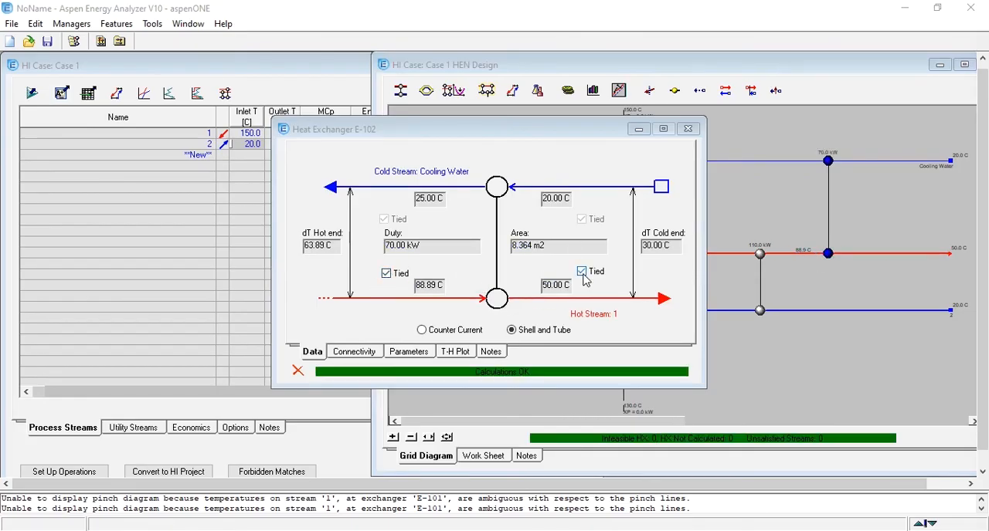
pyautogui.click(688, 129)
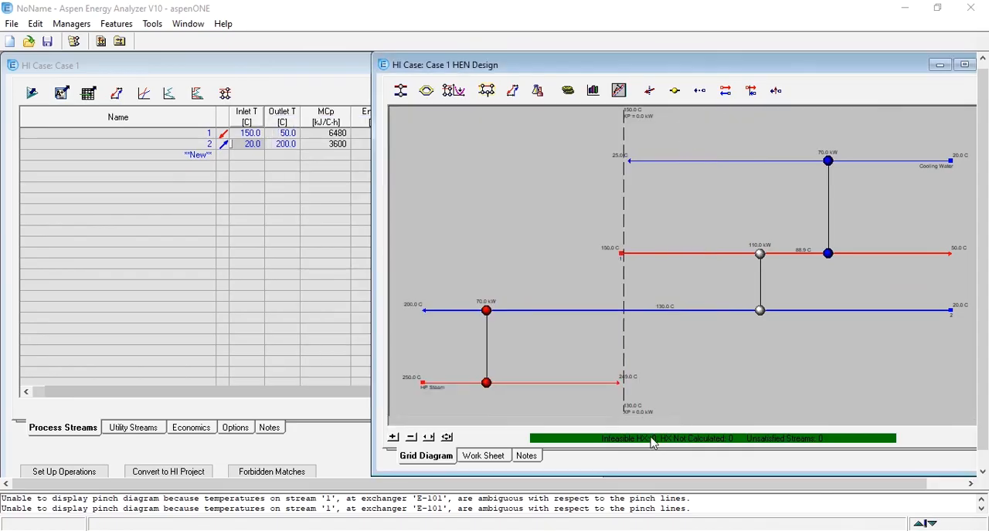
pyautogui.doubleClick(592, 67)
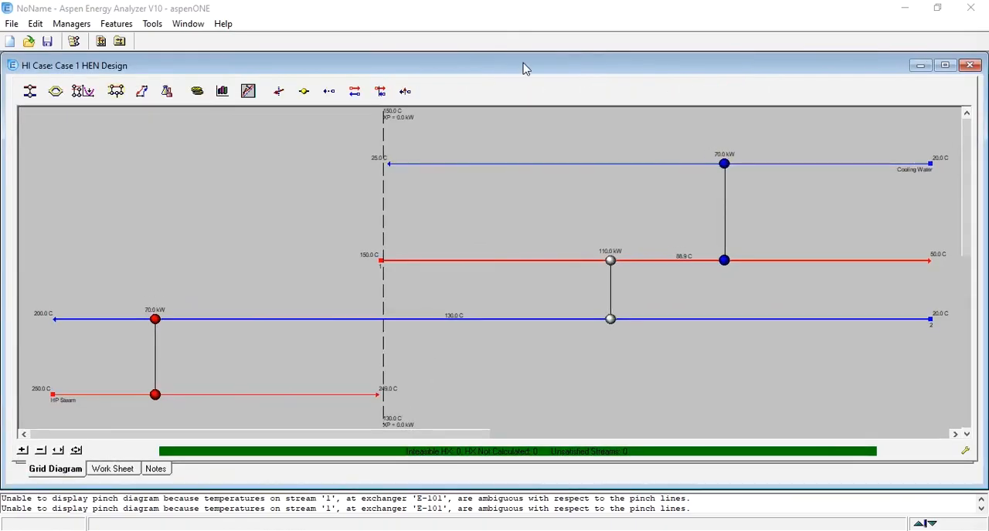
# Maximize the HEN design window and compare the network with the pinch diagram on the PowerPoint lecture slide, returning to Aspen Energy Analyzer.
pyautogui.doubleClick(525, 68)
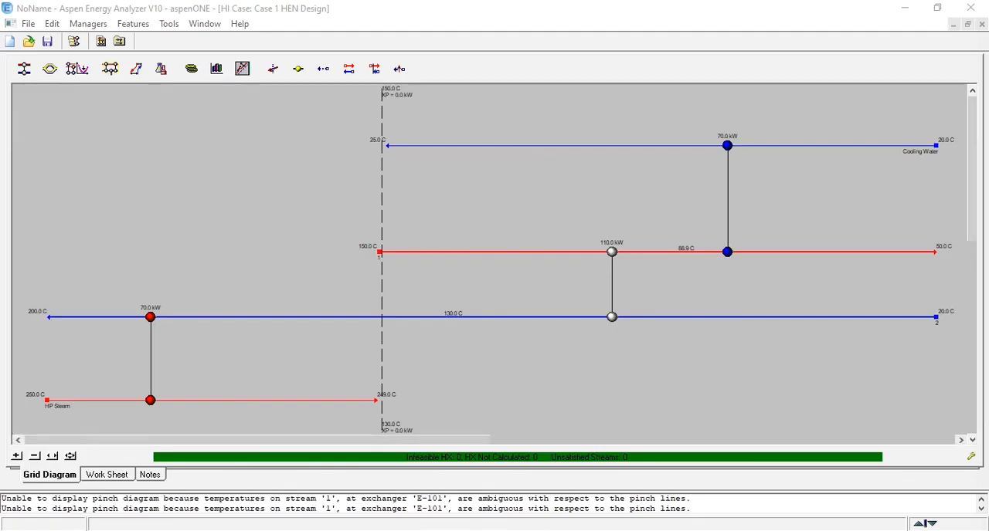
pyautogui.hotkey('alt', 'Tab')
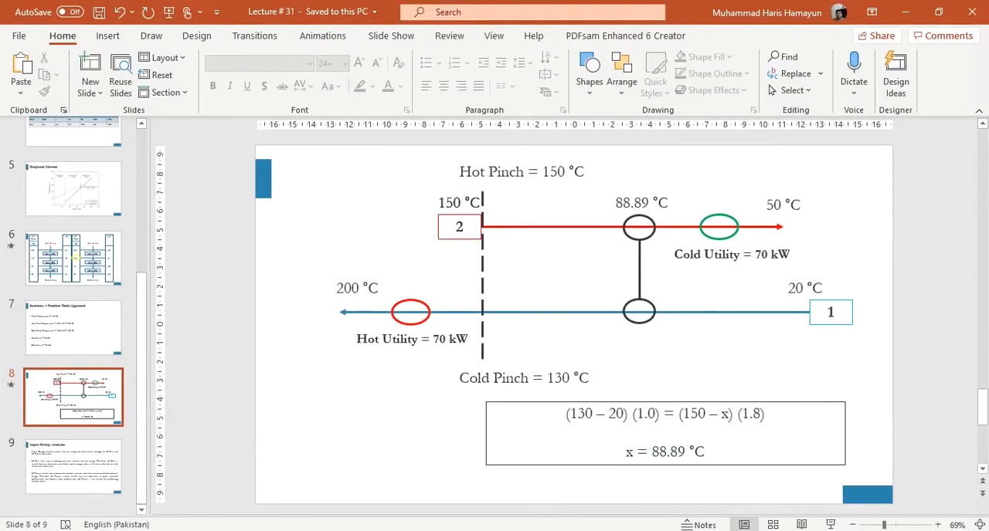
pyautogui.hotkey('alt', 'Tab')
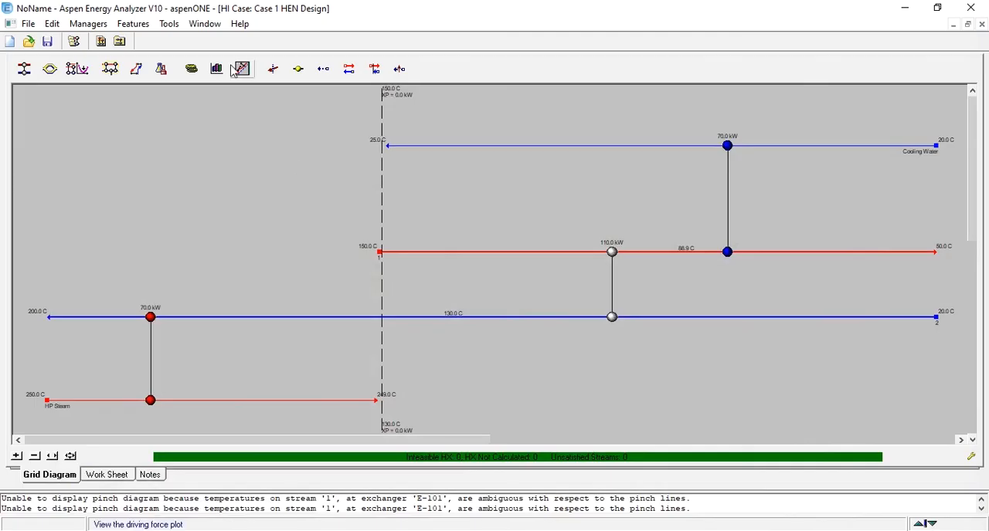
# Open the network's targets view, check the number of units and total area, and close it.
pyautogui.click(137, 70)
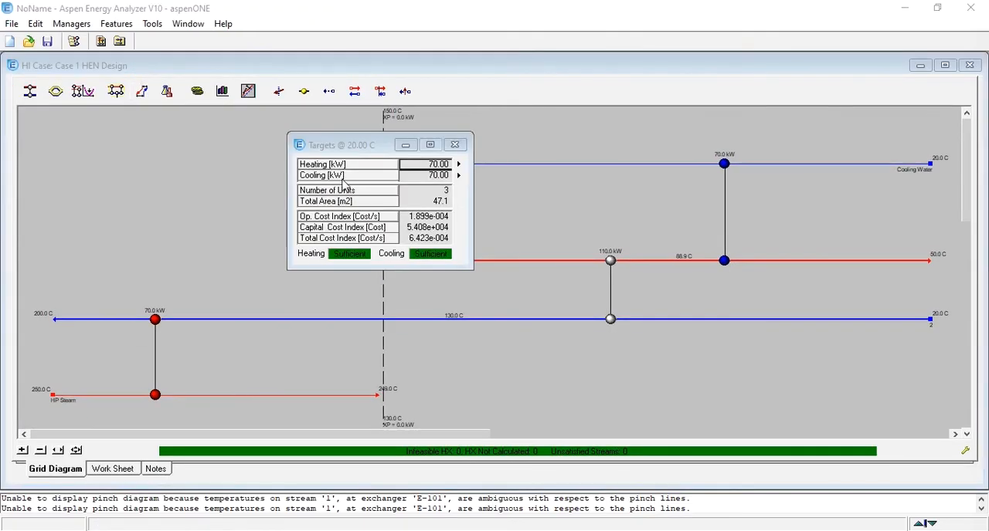
pyautogui.click(434, 193)
pyautogui.click(431, 202)
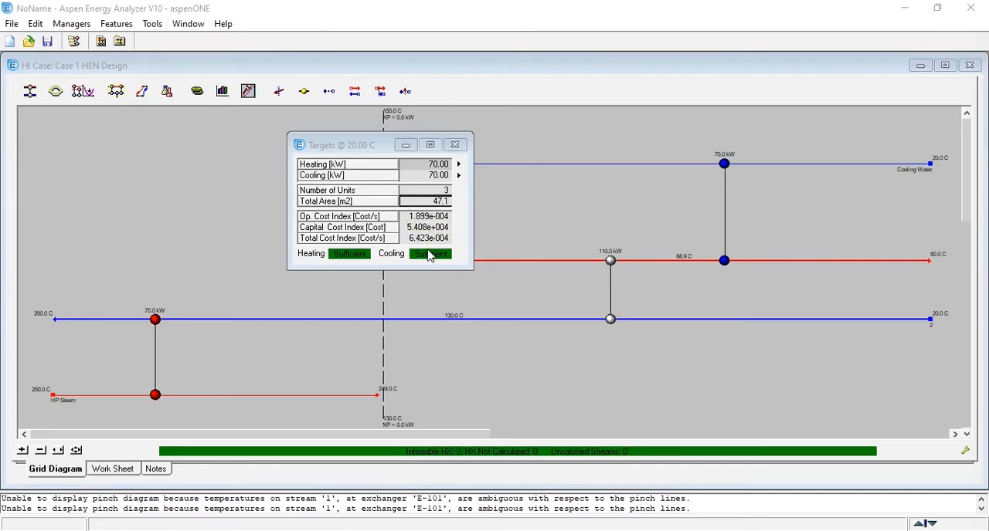
pyautogui.click(455, 144)
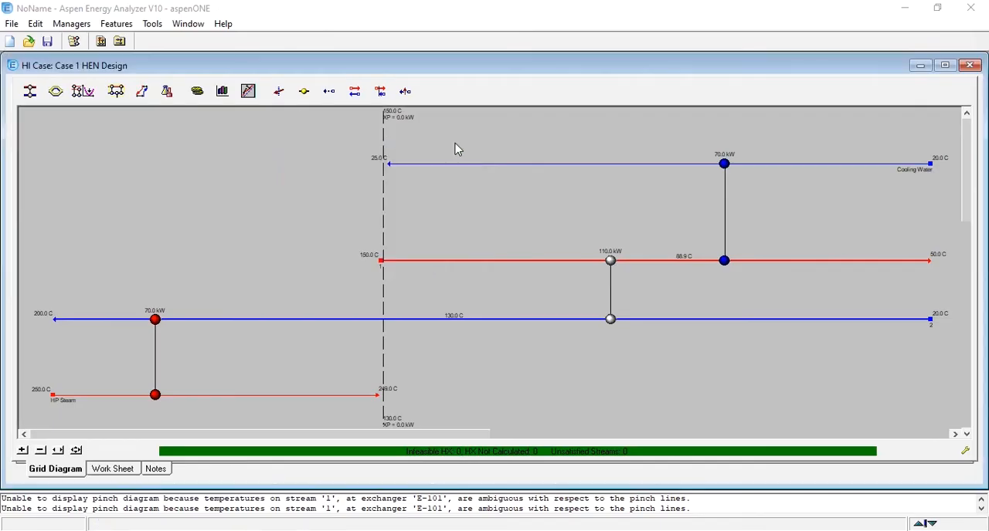
# Open the network performance view and check the heating duty and its percentage of target.
pyautogui.click(176, 93)
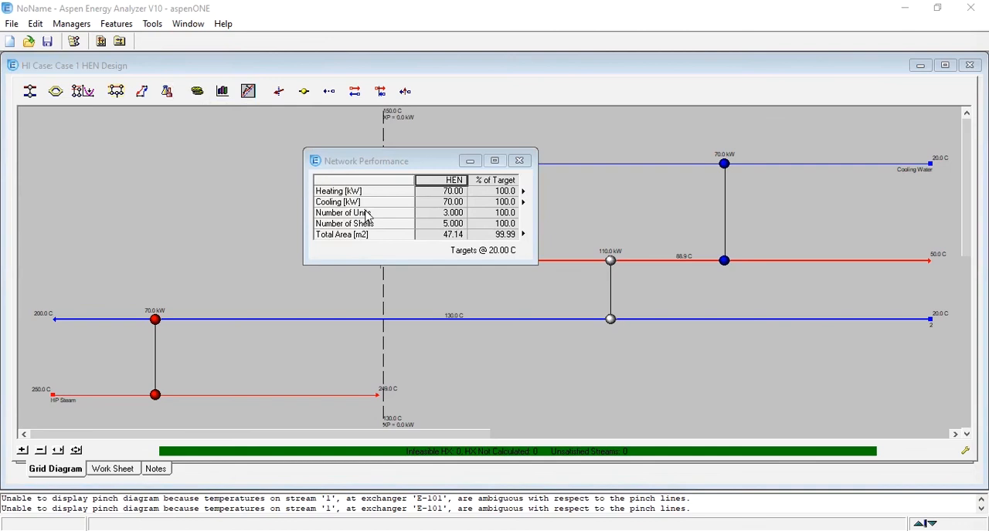
pyautogui.click(434, 192)
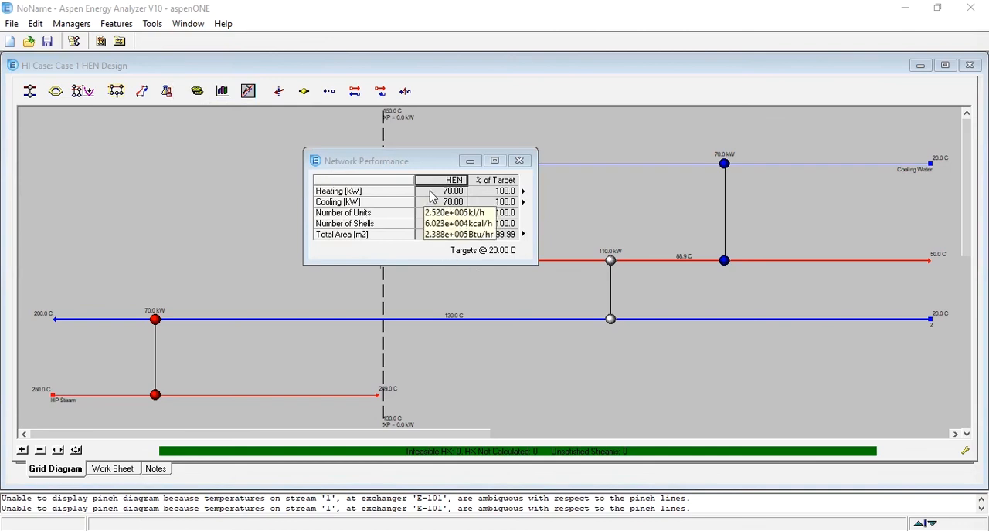
pyautogui.press('Right')
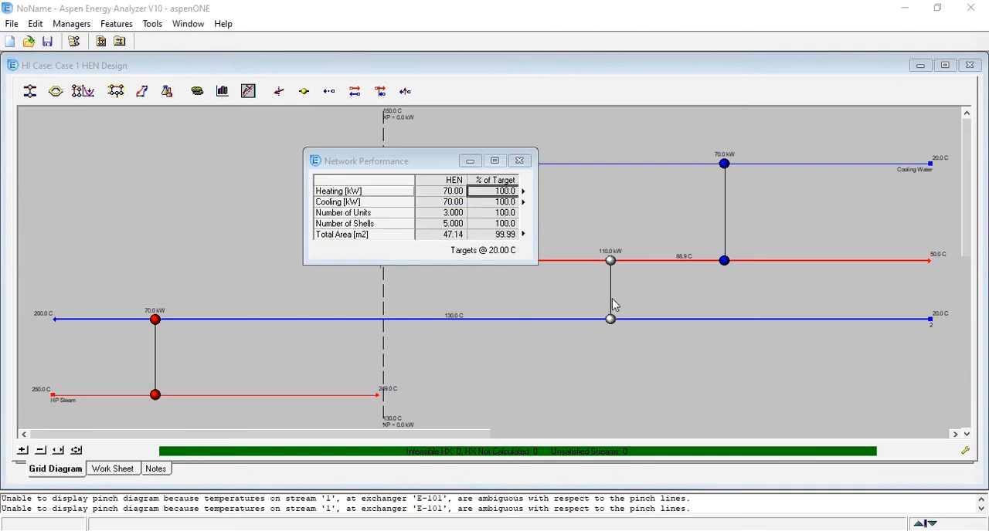
pyautogui.moveTo(445, 198)
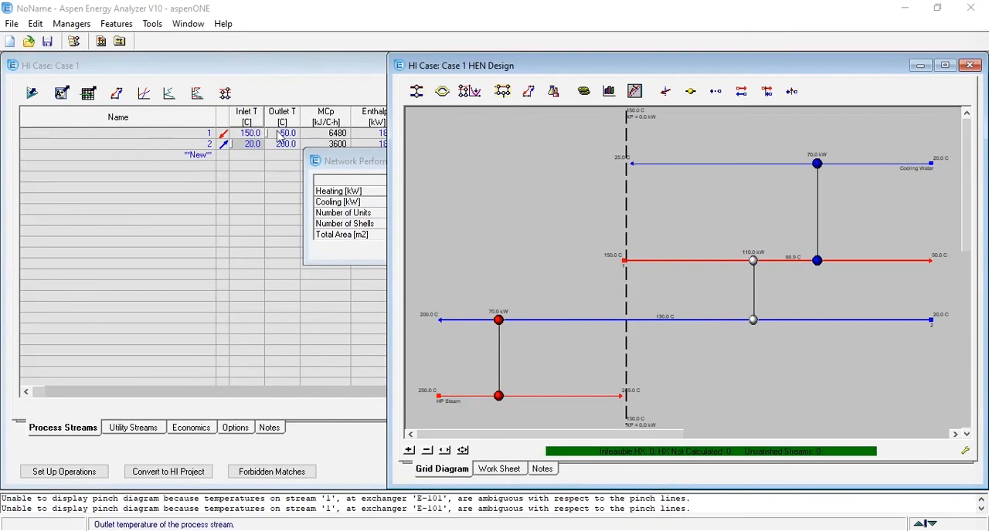
# Uncover the Case 1 Targets window, minimize the HI Case window, and place the Network Performance window beside the targets.
pyautogui.click(116, 94)
pyautogui.moveTo(467, 224)
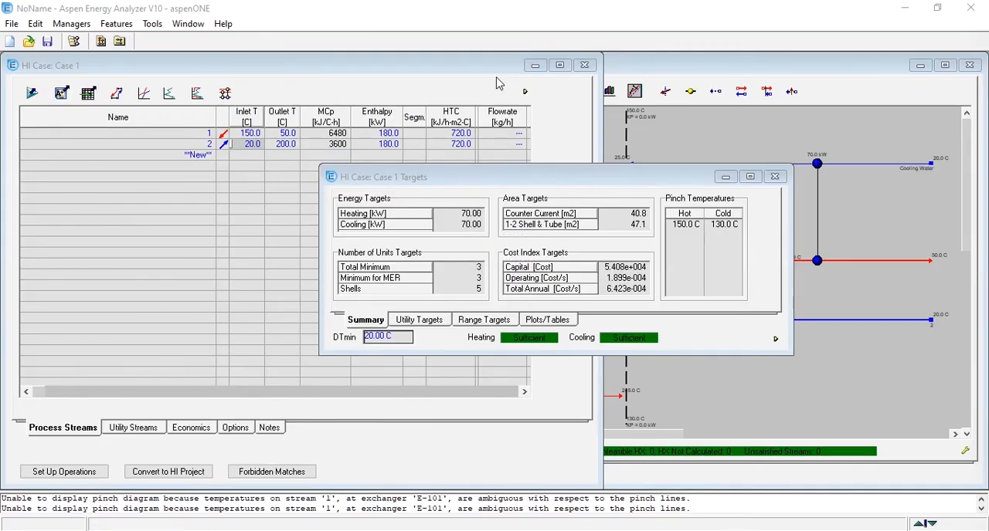
pyautogui.click(536, 65)
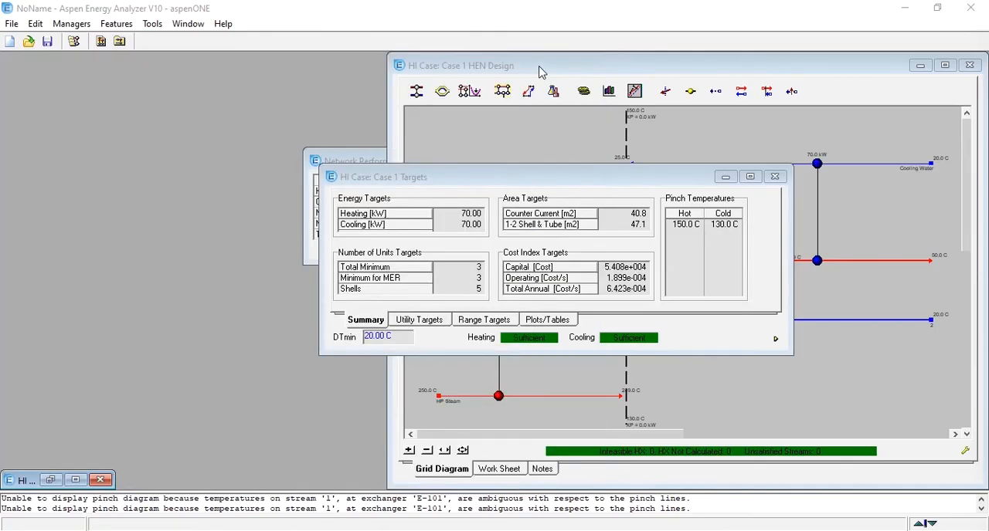
pyautogui.moveTo(352, 158); pyautogui.dragTo(146, 100)
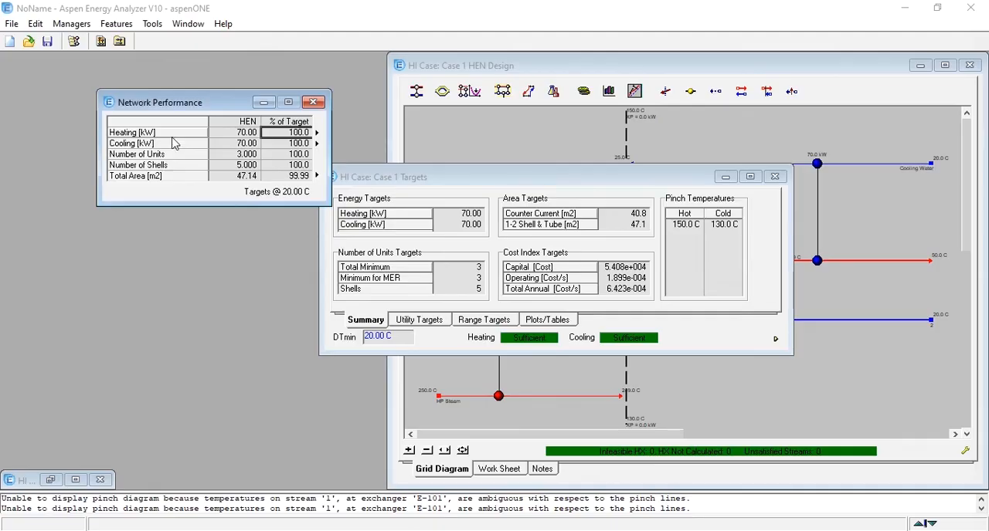
# Compare the network's number of units, number of shells and total area with the case targets, and close the network performance view.
pyautogui.click(251, 154)
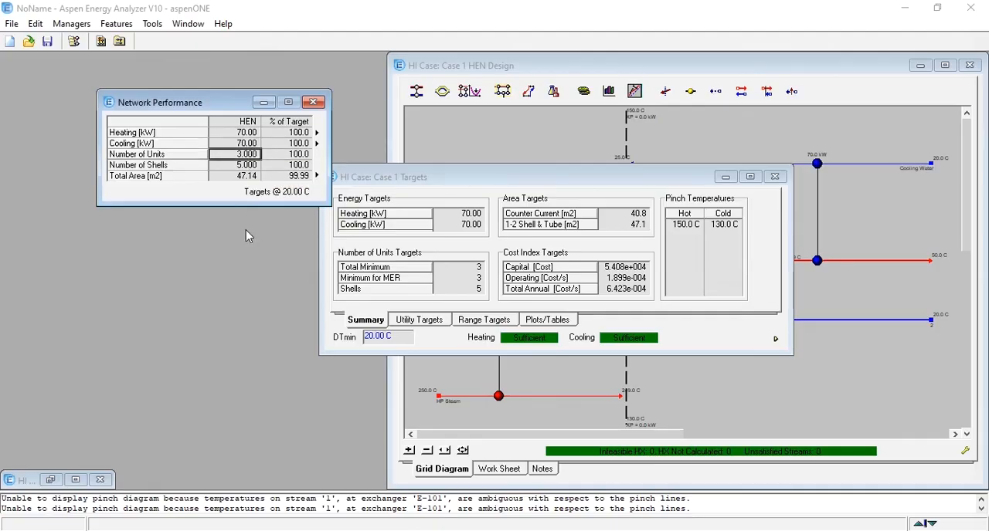
pyautogui.click(207, 165)
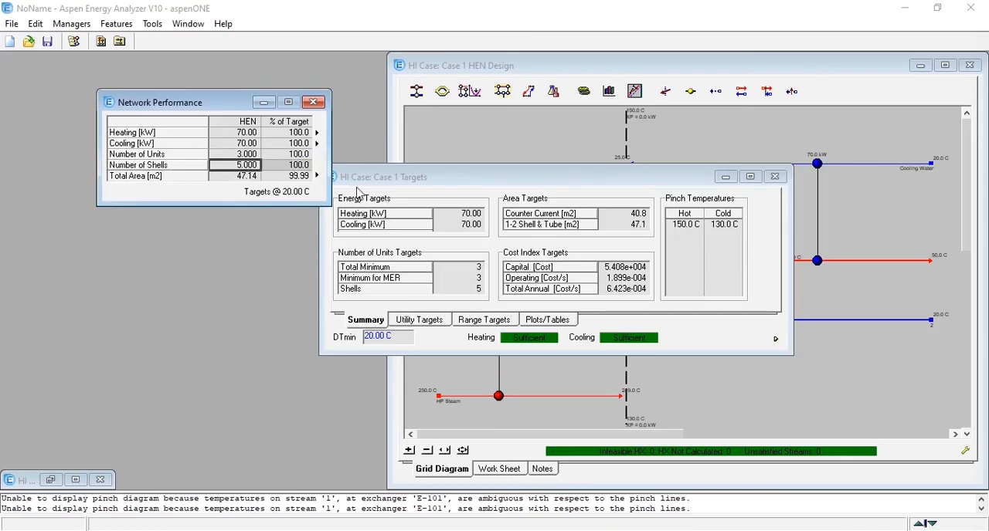
pyautogui.click(231, 177)
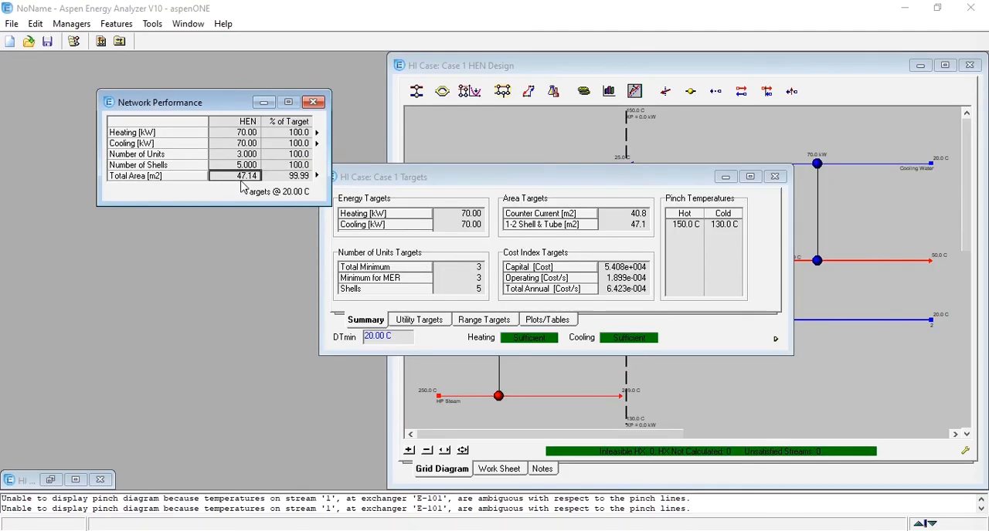
pyautogui.moveTo(241, 185)
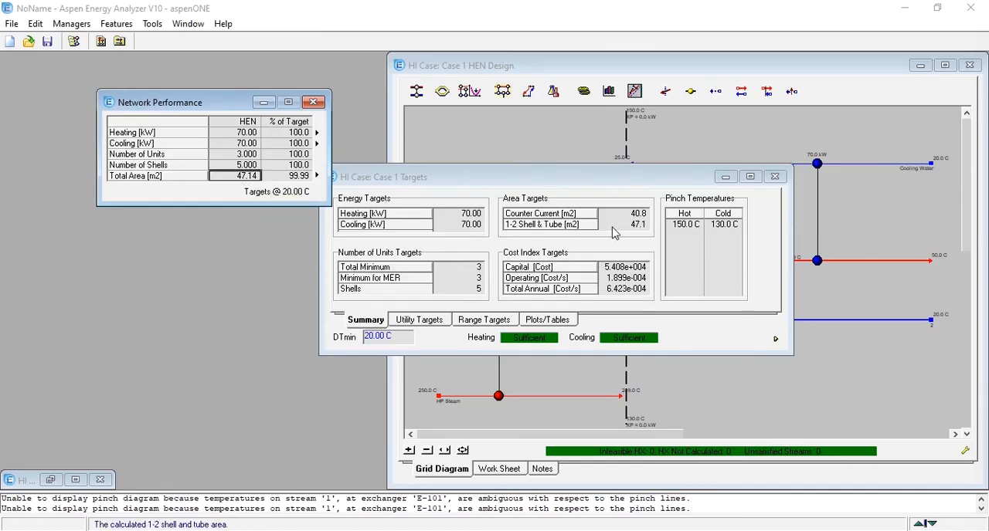
pyautogui.moveTo(646, 232)
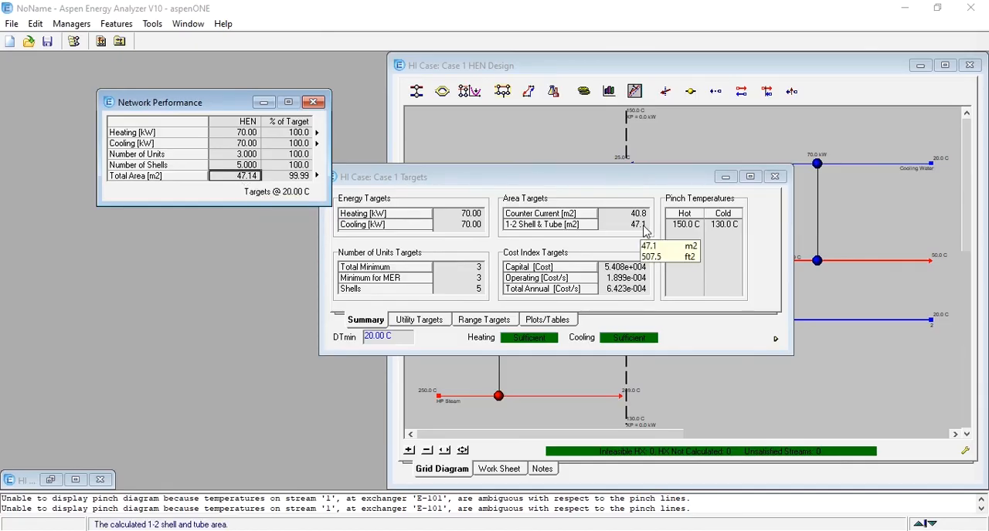
pyautogui.click(296, 178)
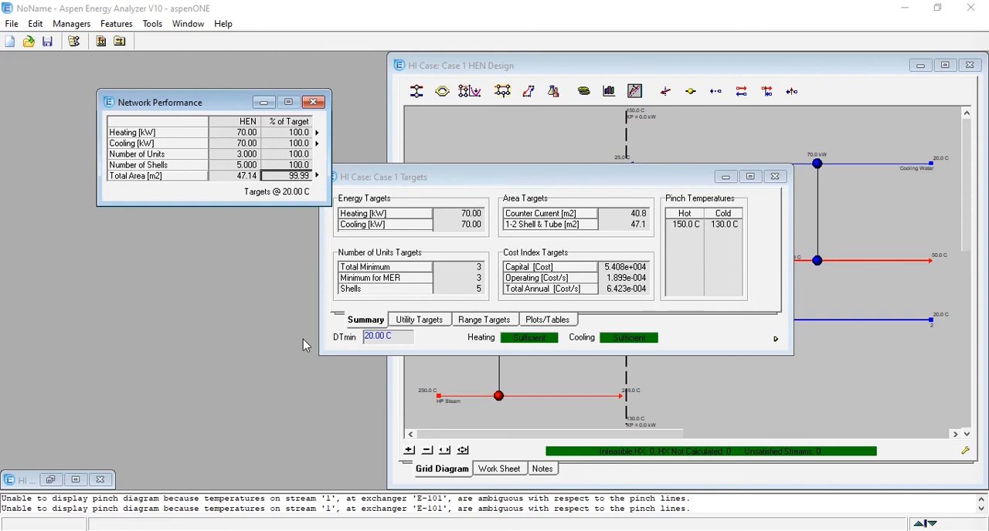
pyautogui.click(263, 104)
pyautogui.click(313, 101)
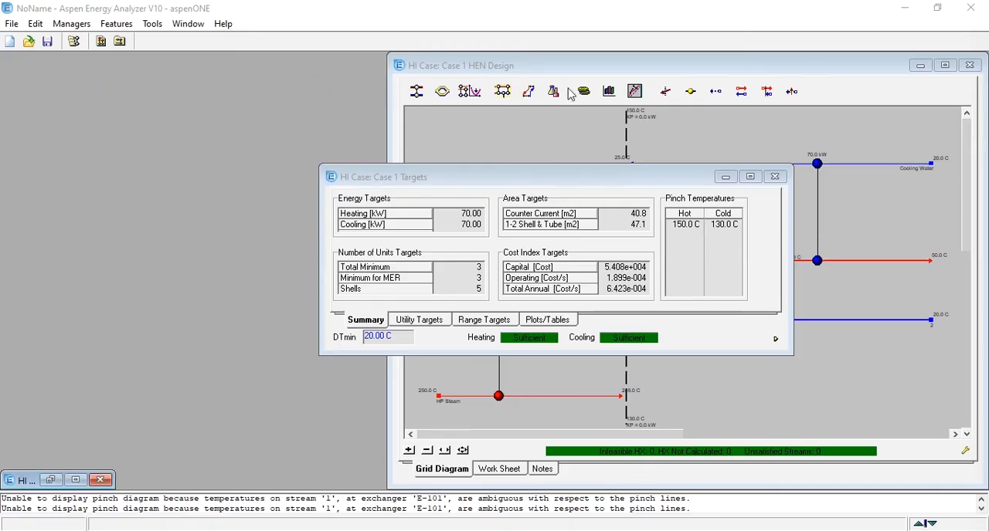
# Open the network cost indexes beside the Case 1 Targets window and compare the capital and total cost indexes with their targets.
pyautogui.click(581, 91)
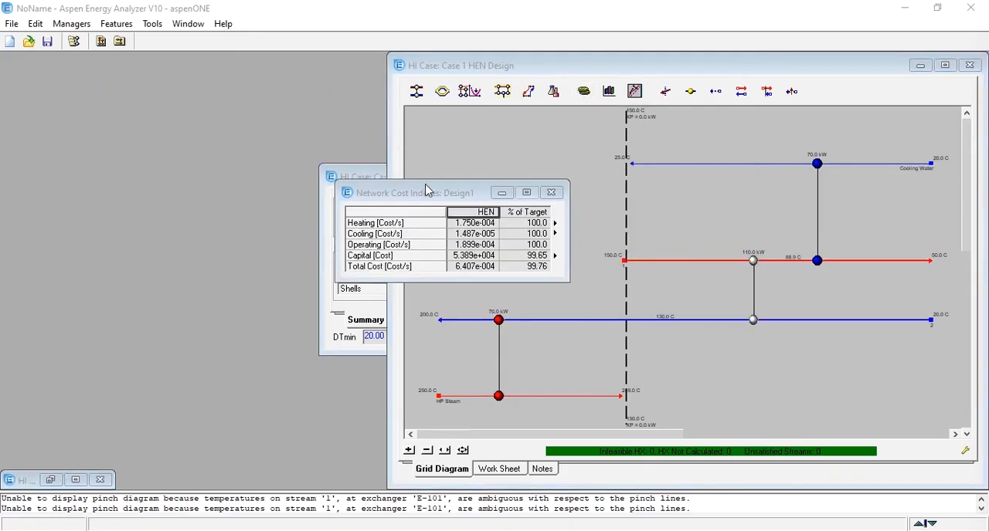
pyautogui.moveTo(427, 190); pyautogui.dragTo(180, 119)
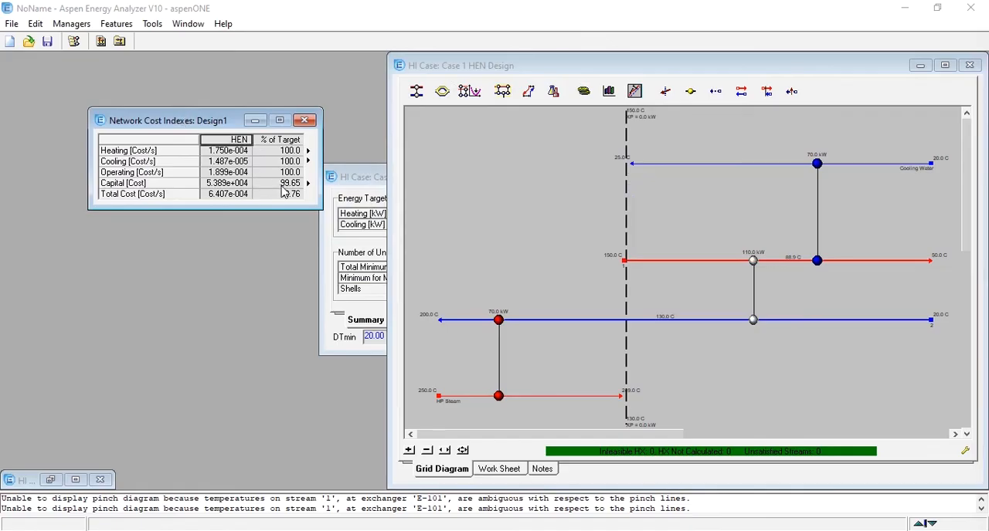
pyautogui.click(349, 176)
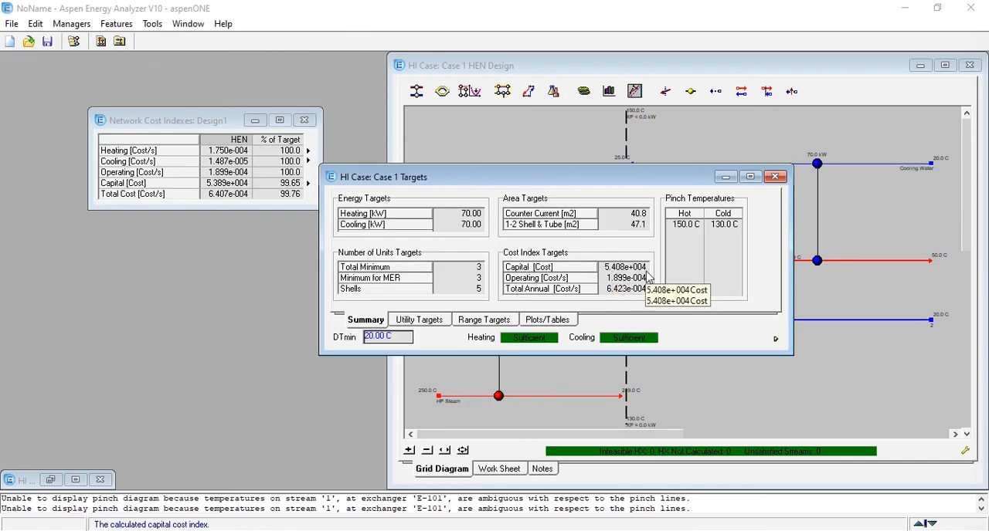
pyautogui.click(236, 186)
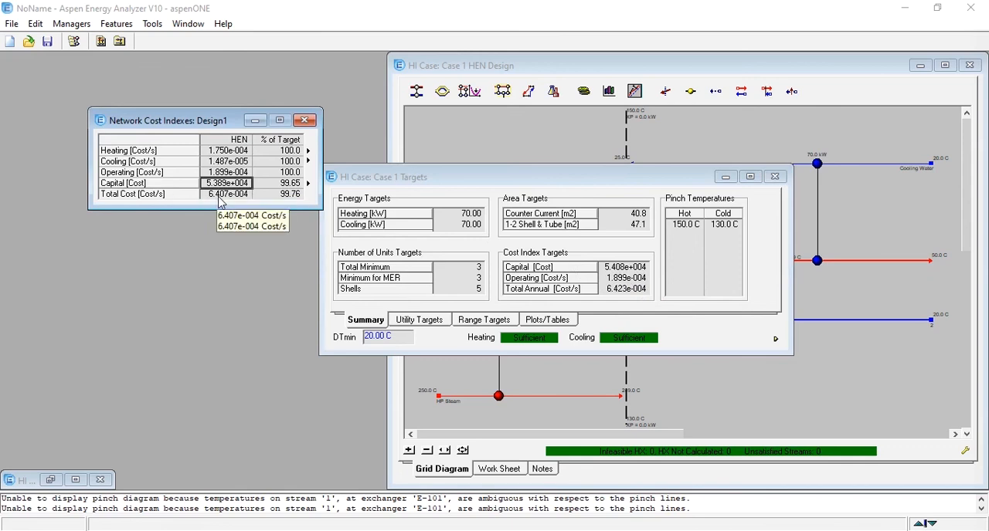
pyautogui.click(619, 292)
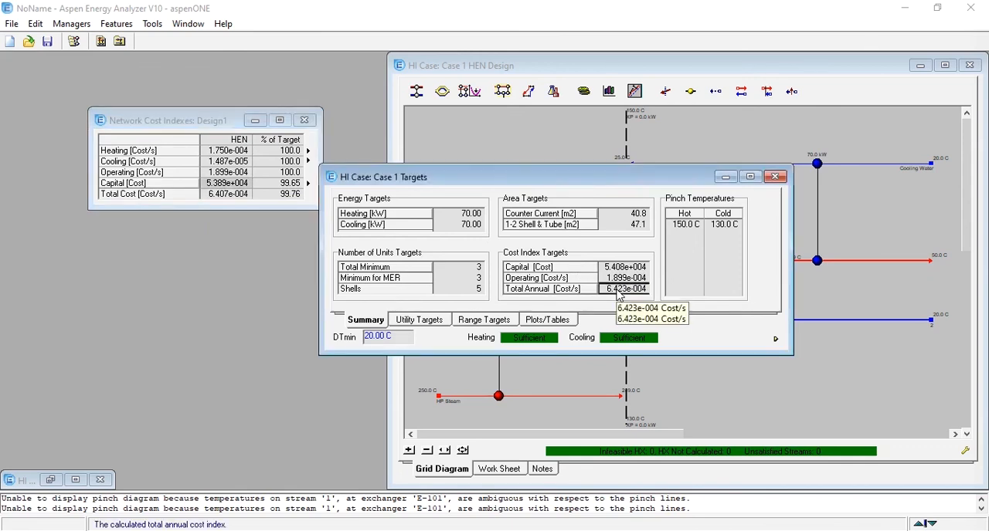